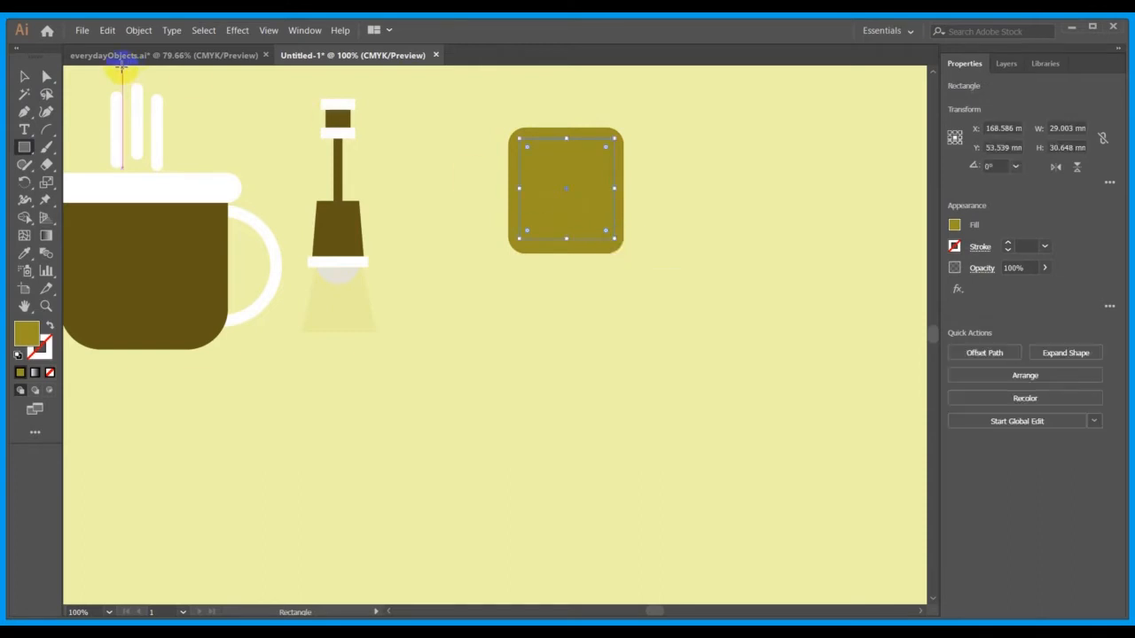
Fill the inner square with the white of the mug's rim and centre it horizontally on the olive rounded frame.
{"action": "left_click", "coordinate": [24, 78]}
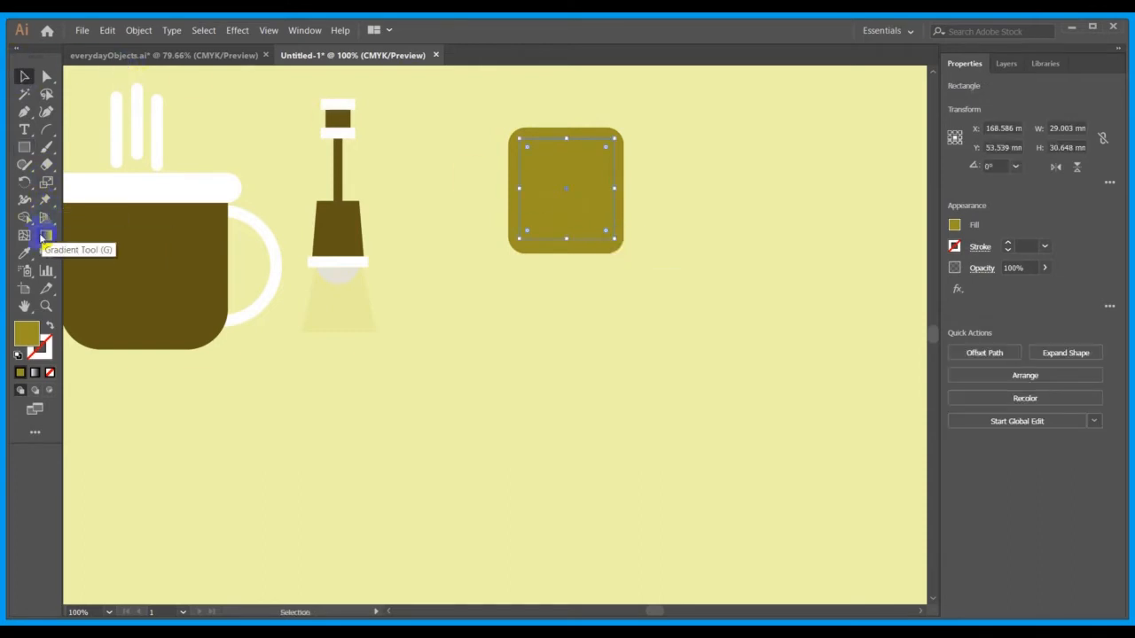
{"action": "left_click", "coordinate": [24, 253]}
{"action": "left_click", "coordinate": [117, 193]}
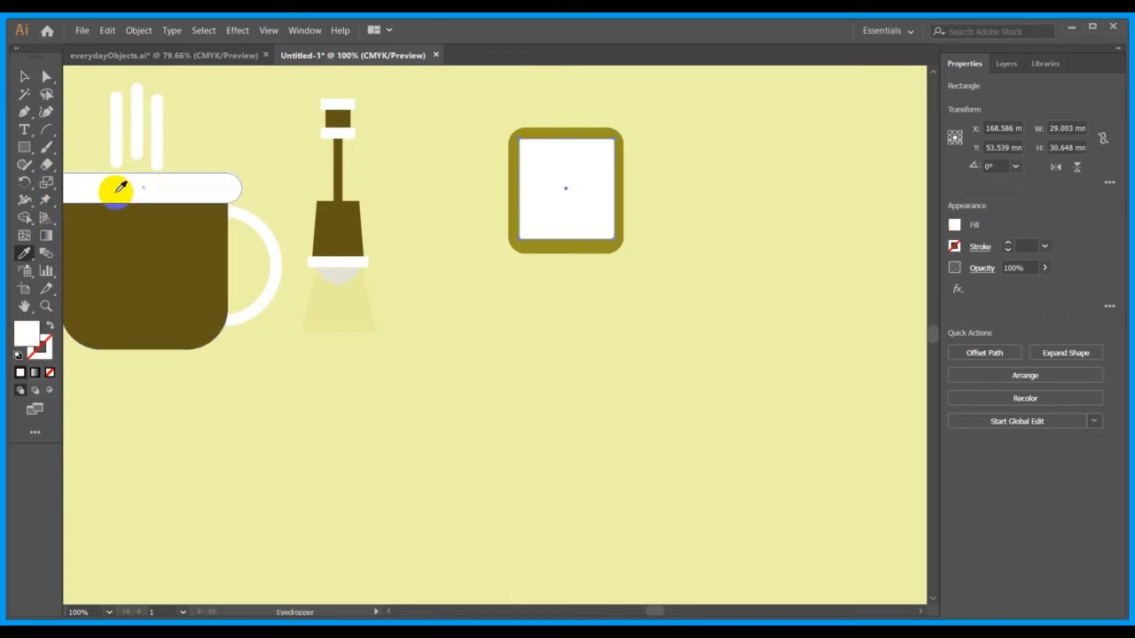
{"action": "left_click", "coordinate": [24, 78]}
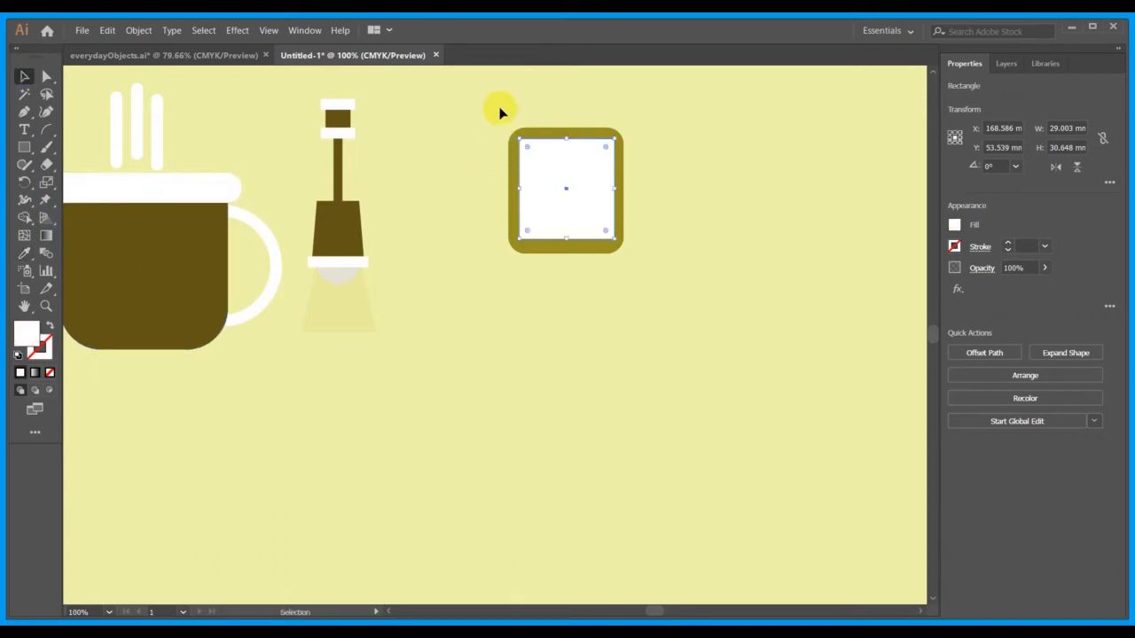
{"action": "left_click_drag", "start_coordinate": [499, 107], "coordinate": [752, 330]}
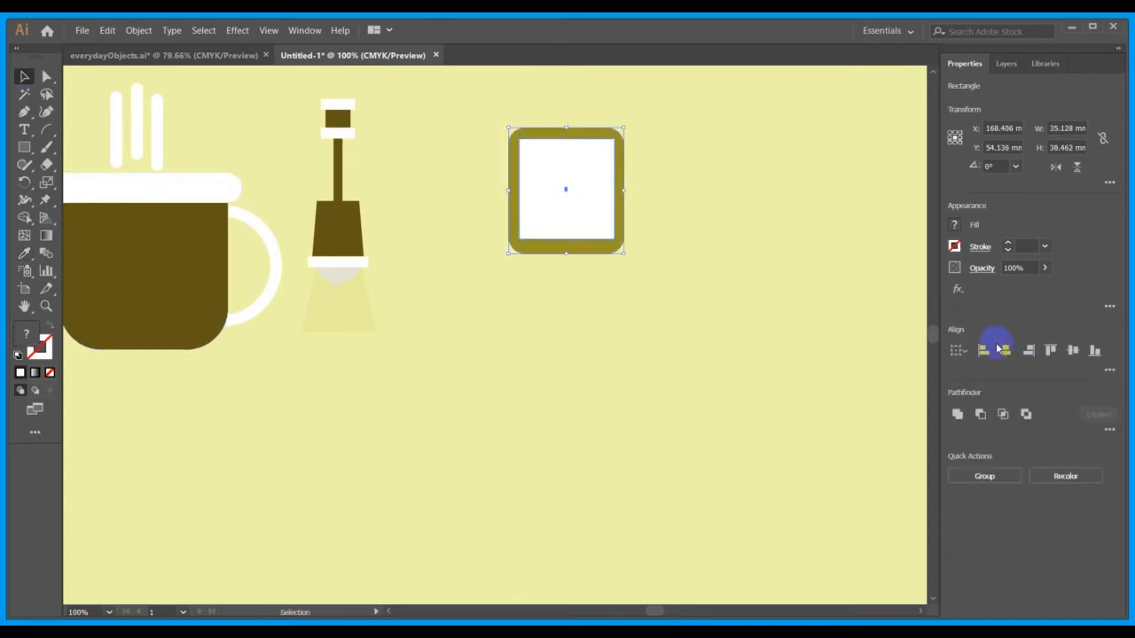
{"action": "left_click", "coordinate": [820, 266]}
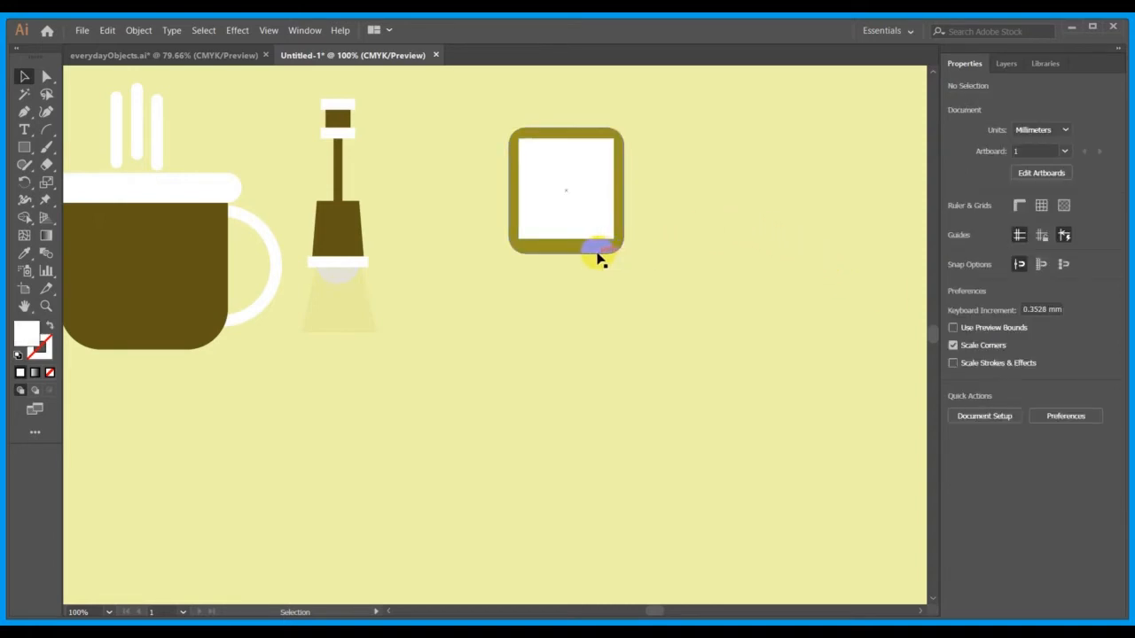
Reduce the white square's height to about 30.3 mm, keeping its centre in place.
{"action": "left_click", "coordinate": [564, 142]}
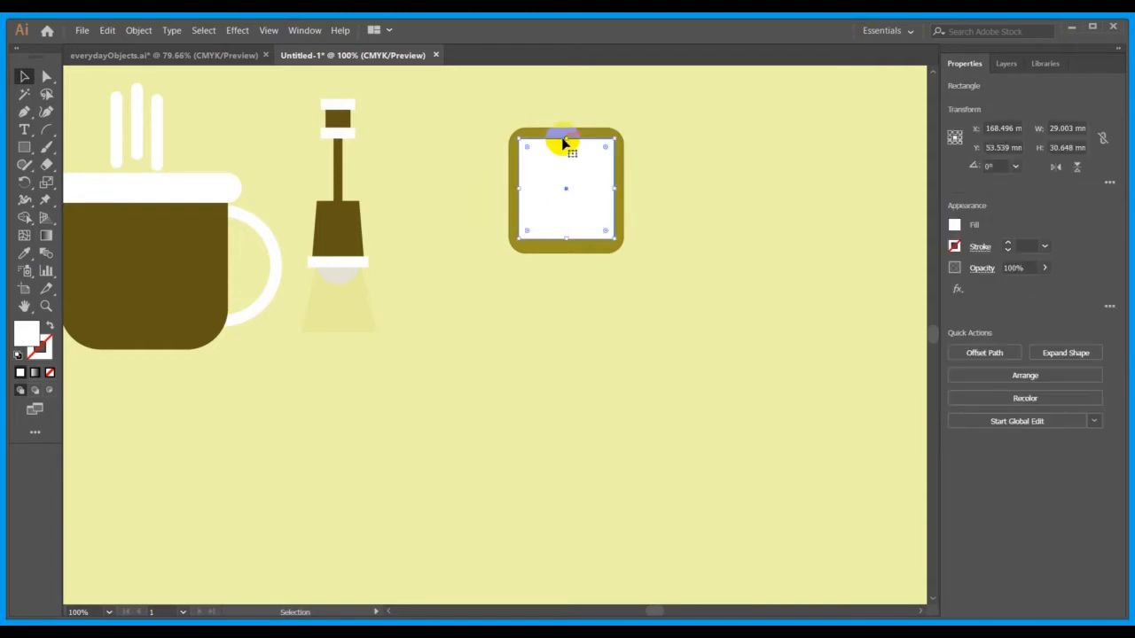
{"action": "left_click_drag", "start_coordinate": [565, 140], "coordinate": [565, 142]}
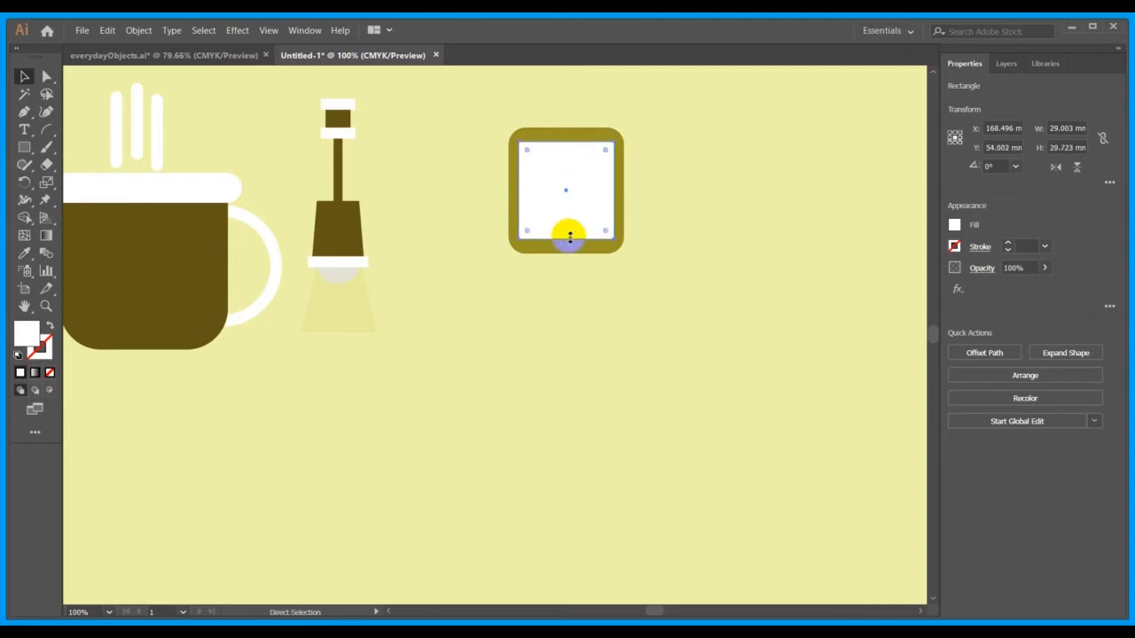
{"action": "key", "text": "ctrl+z"}
{"action": "left_click_drag", "start_coordinate": [569, 235], "coordinate": [569, 228]}
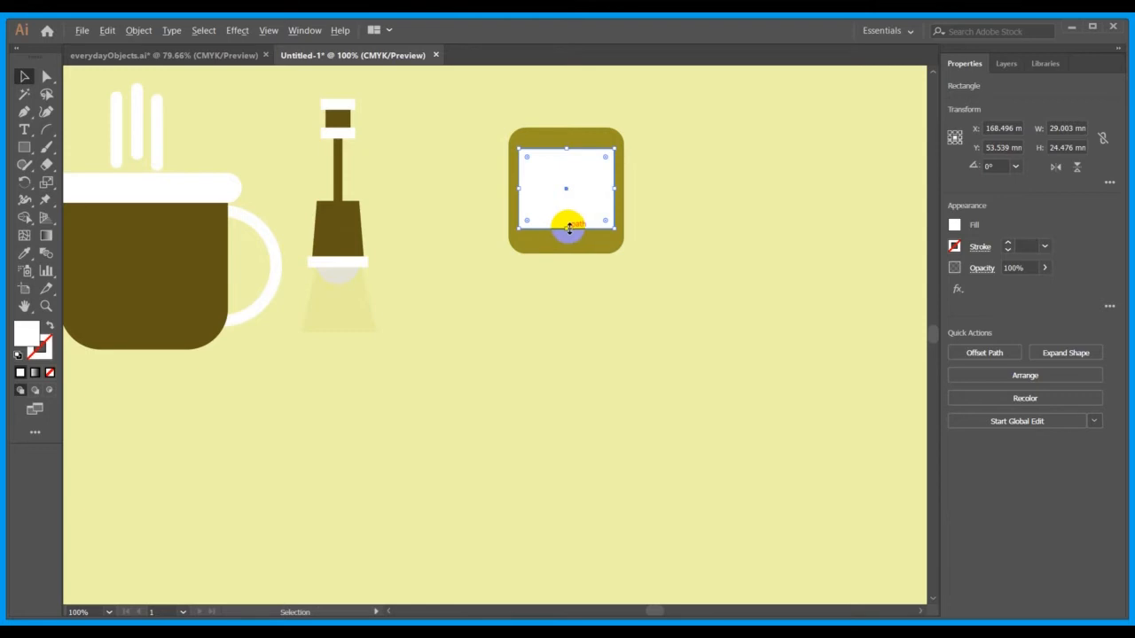
{"action": "left_click_drag", "start_coordinate": [569, 227], "coordinate": [568, 240]}
{"action": "left_click", "coordinate": [681, 257]}
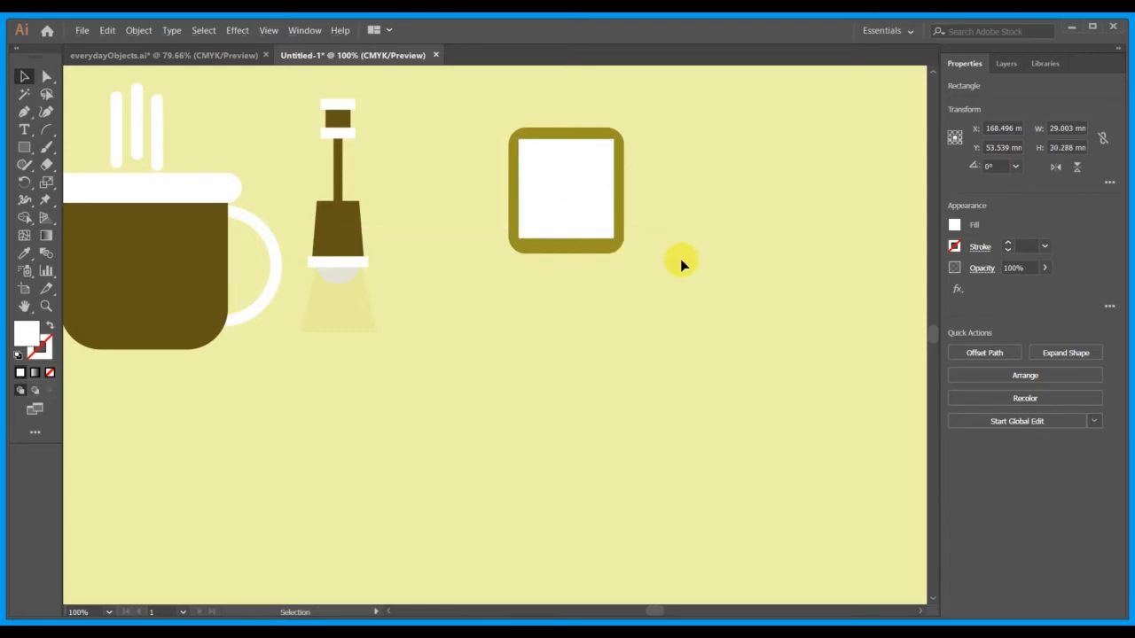
Nudge the white square slightly downward inside the olive frame.
{"action": "left_click_drag", "start_coordinate": [491, 97], "coordinate": [723, 335]}
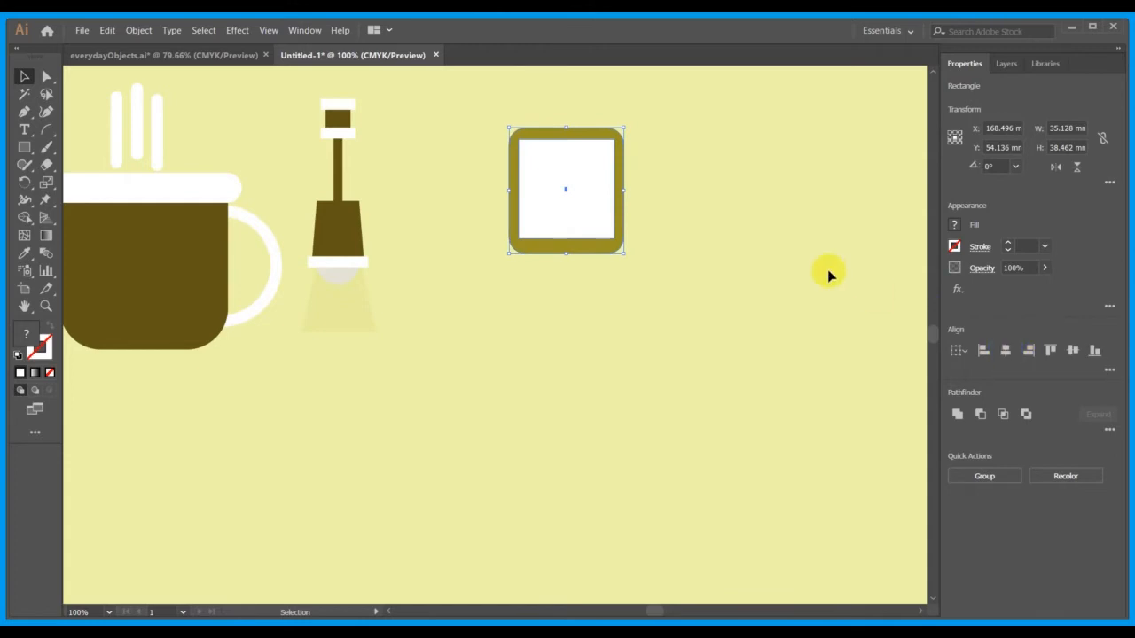
{"action": "left_click", "coordinate": [792, 251]}
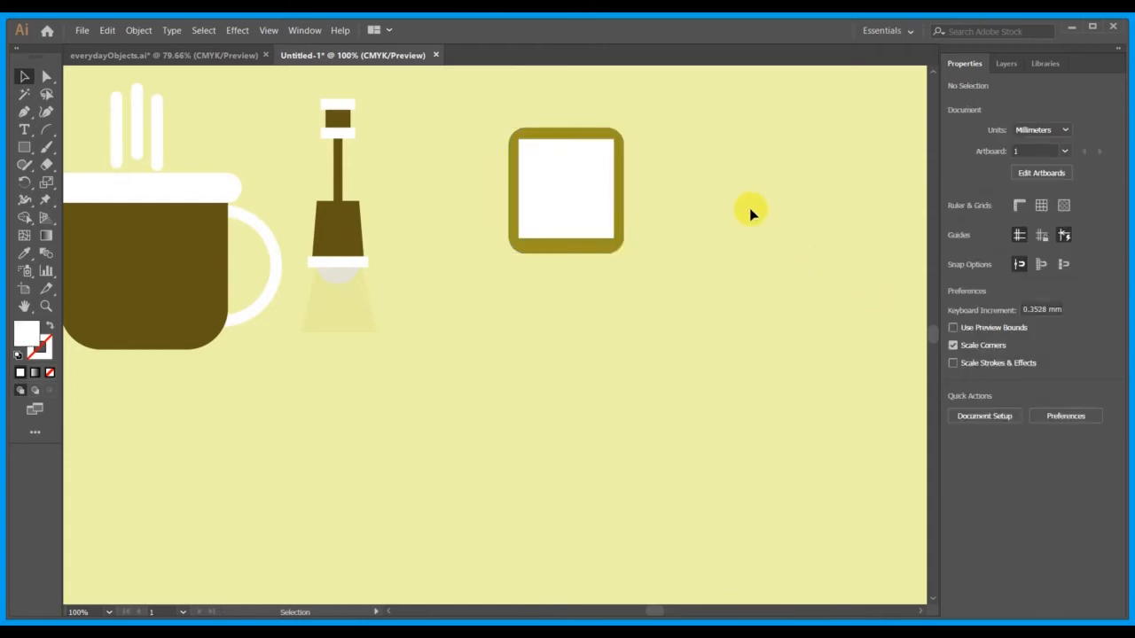
{"action": "left_click", "coordinate": [588, 229]}
{"action": "left_click", "coordinate": [691, 284]}
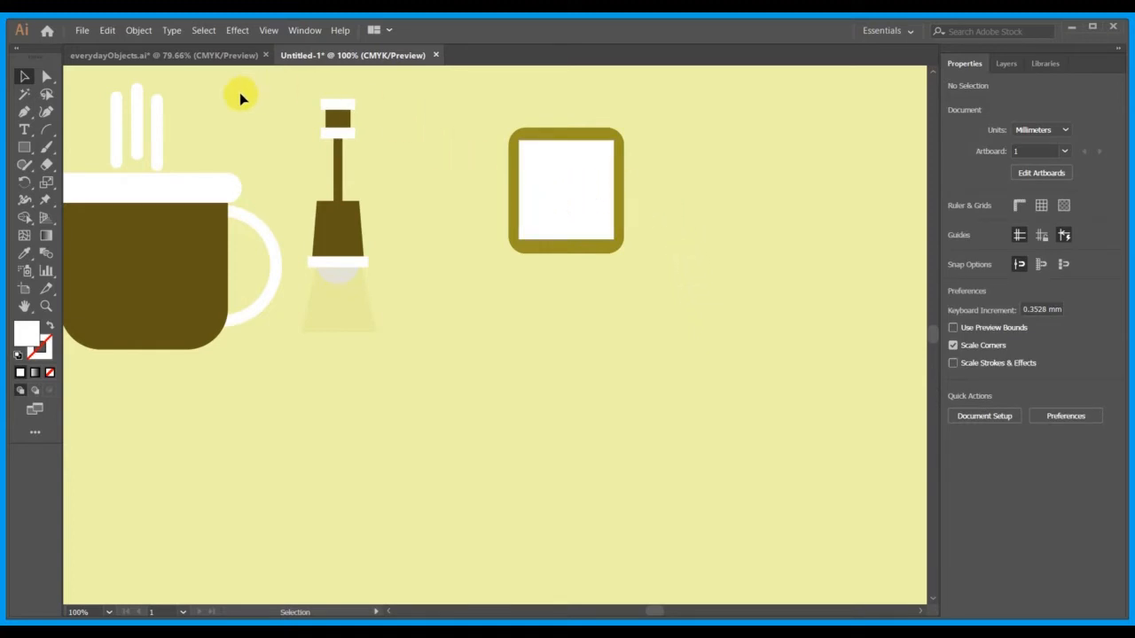
Draw a thin vertical bar about 1.3 by 15.3 mm to the right of the frame and fill it with the frame's olive.
{"action": "left_click", "coordinate": [26, 148]}
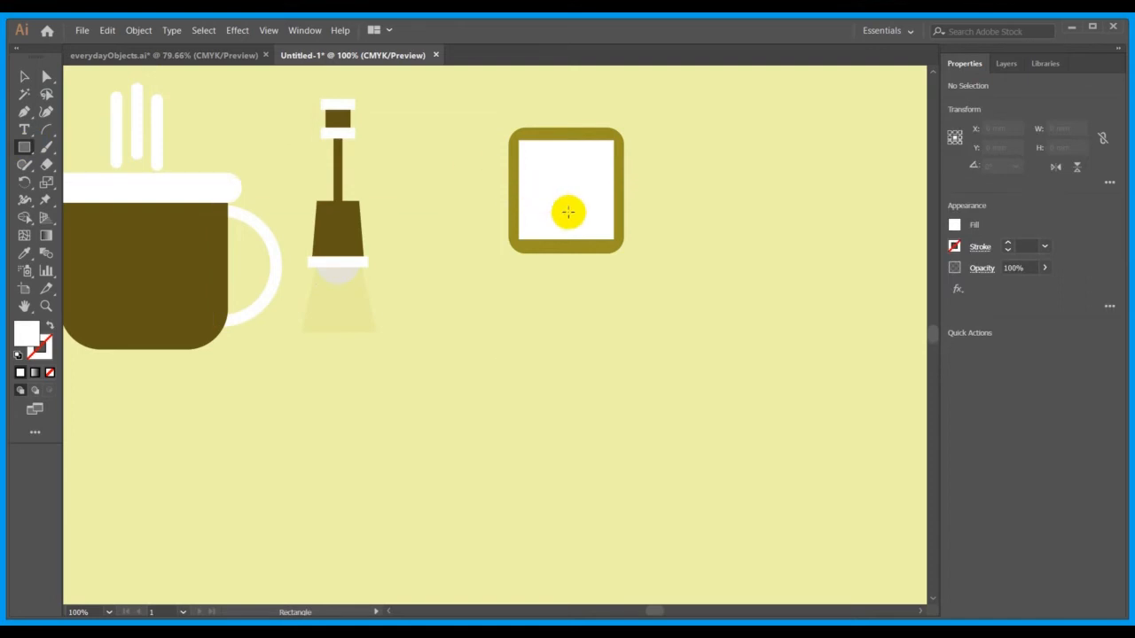
{"action": "left_click_drag", "start_coordinate": [676, 216], "coordinate": [679, 265]}
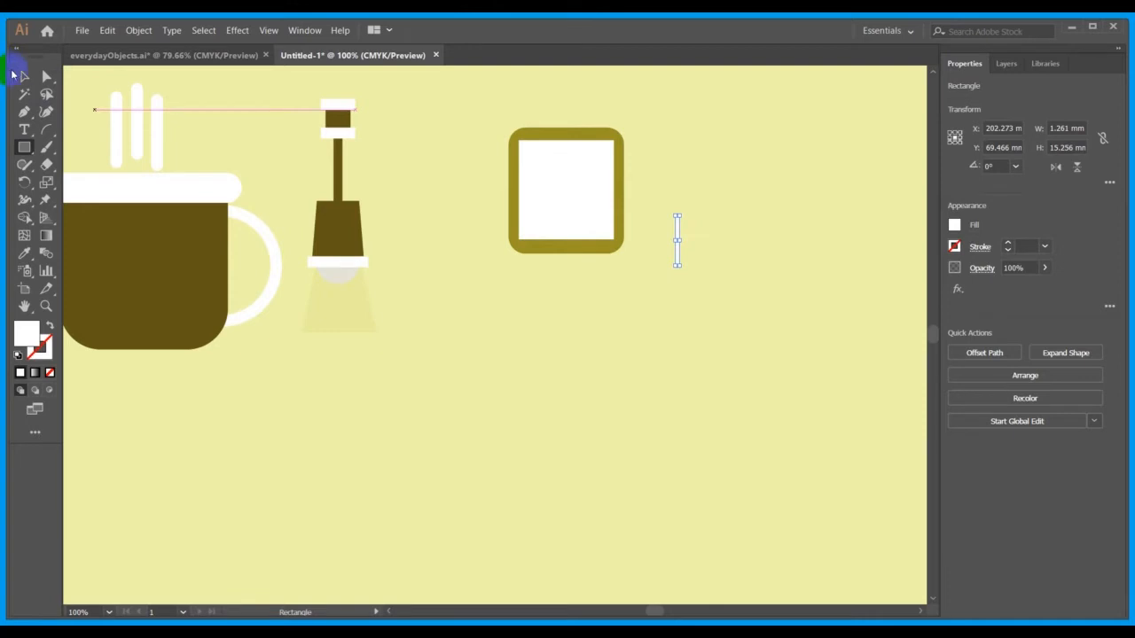
{"action": "left_click", "coordinate": [24, 253]}
{"action": "left_click", "coordinate": [618, 228]}
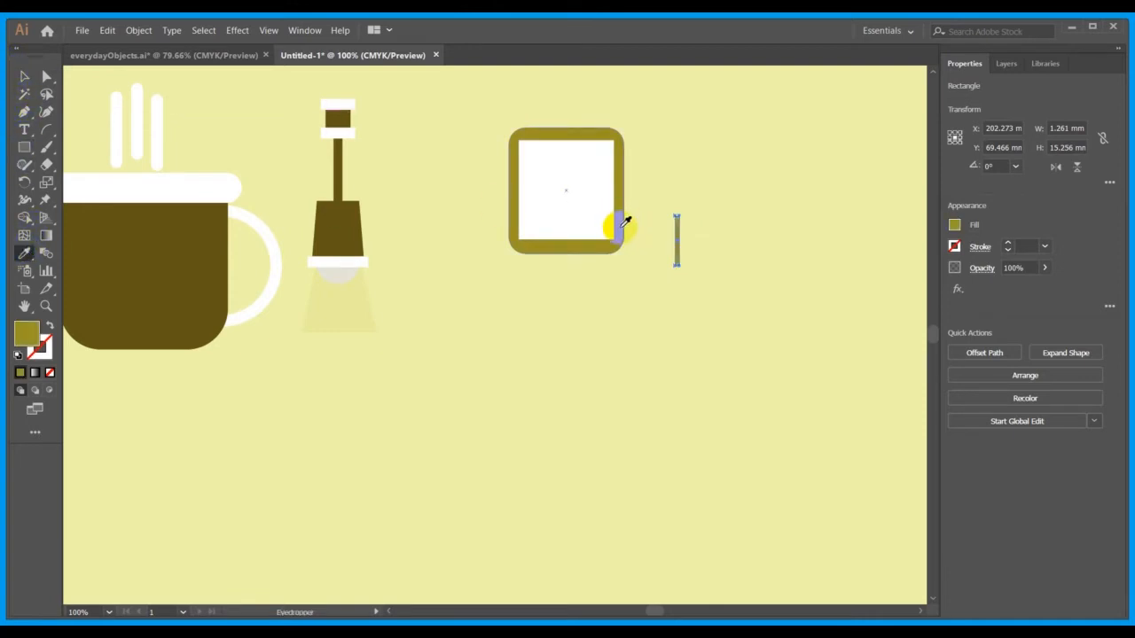
{"action": "left_click", "coordinate": [26, 78]}
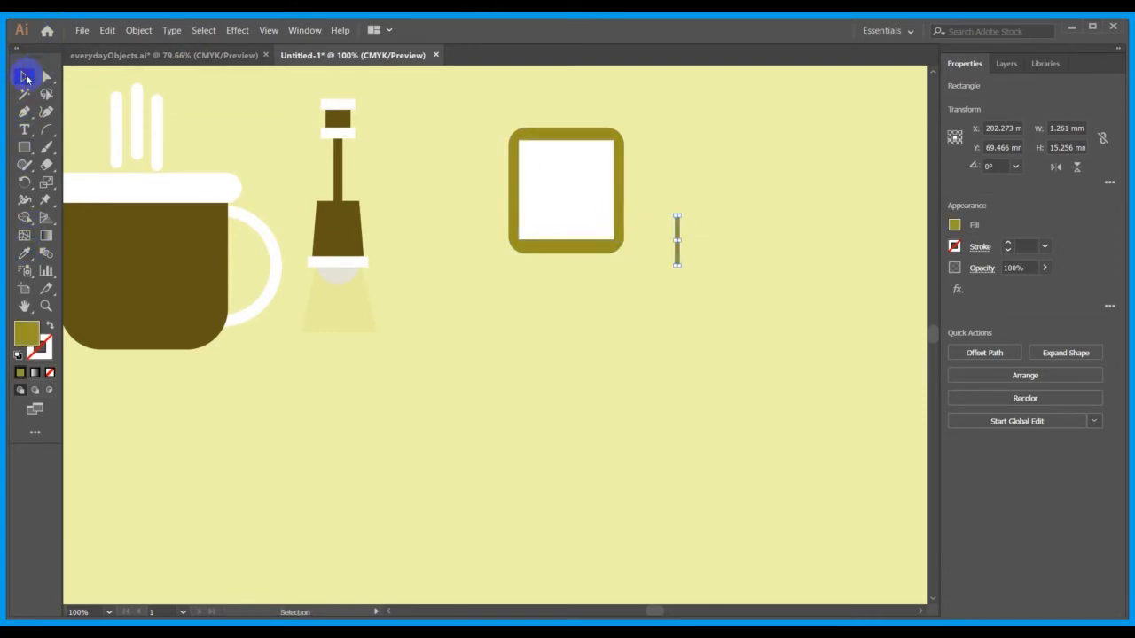
{"action": "left_click", "coordinate": [24, 148]}
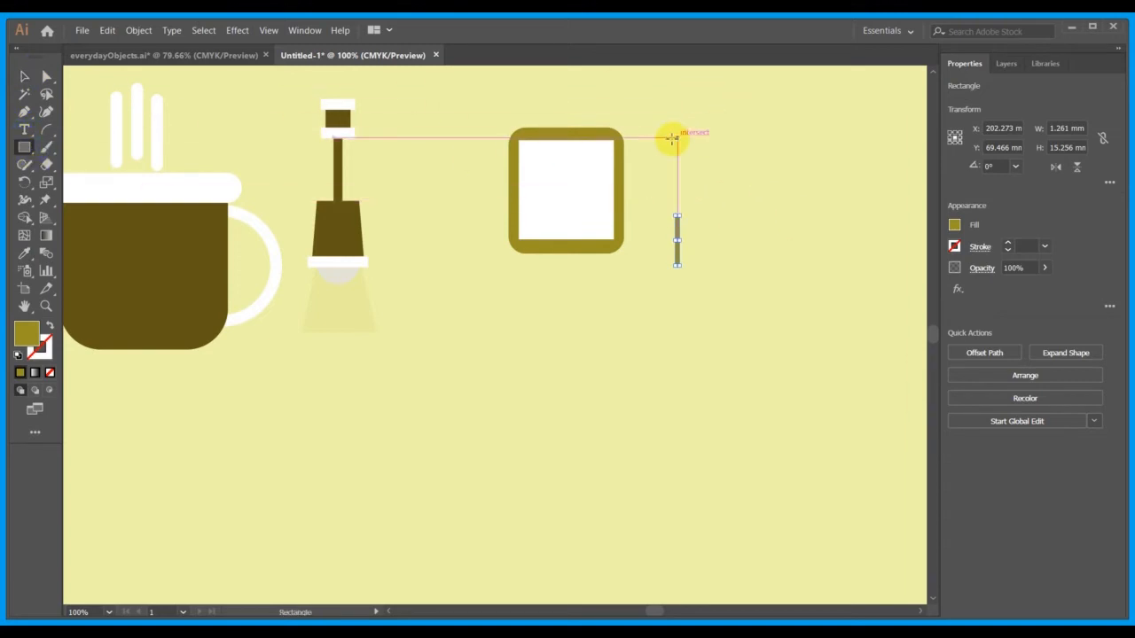
{"action": "mouse_move", "coordinate": [664, 184]}
{"action": "left_mouse_down"}
{"action": "mouse_move", "coordinate": [691, 212]}
{"action": "mouse_move", "coordinate": [674, 202]}
{"action": "left_mouse_up"}
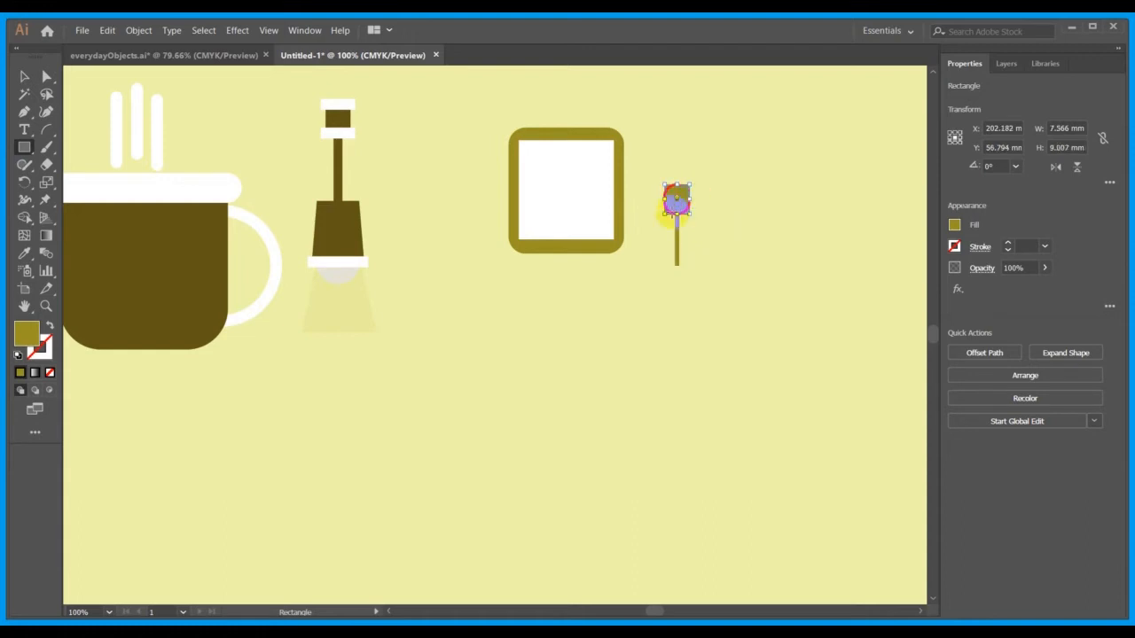
{"action": "key", "text": "Delete"}
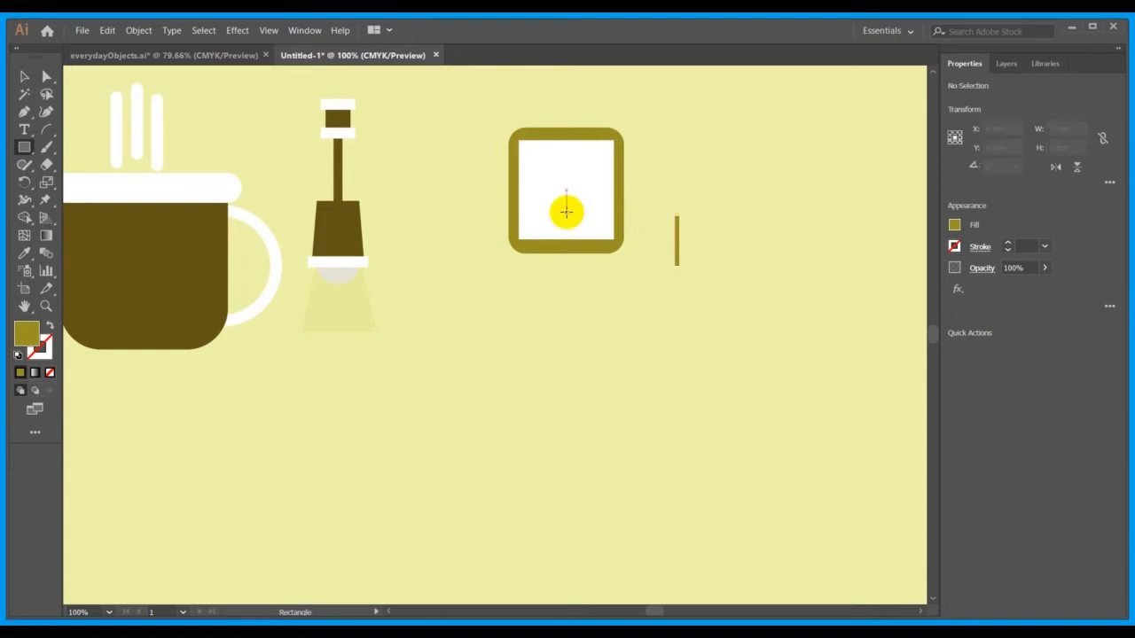
Draw an olive circle about 4.5 mm in diameter over the upper end of the thin bar.
{"action": "left_click_drag", "start_coordinate": [20, 153], "coordinate": [84, 185]}
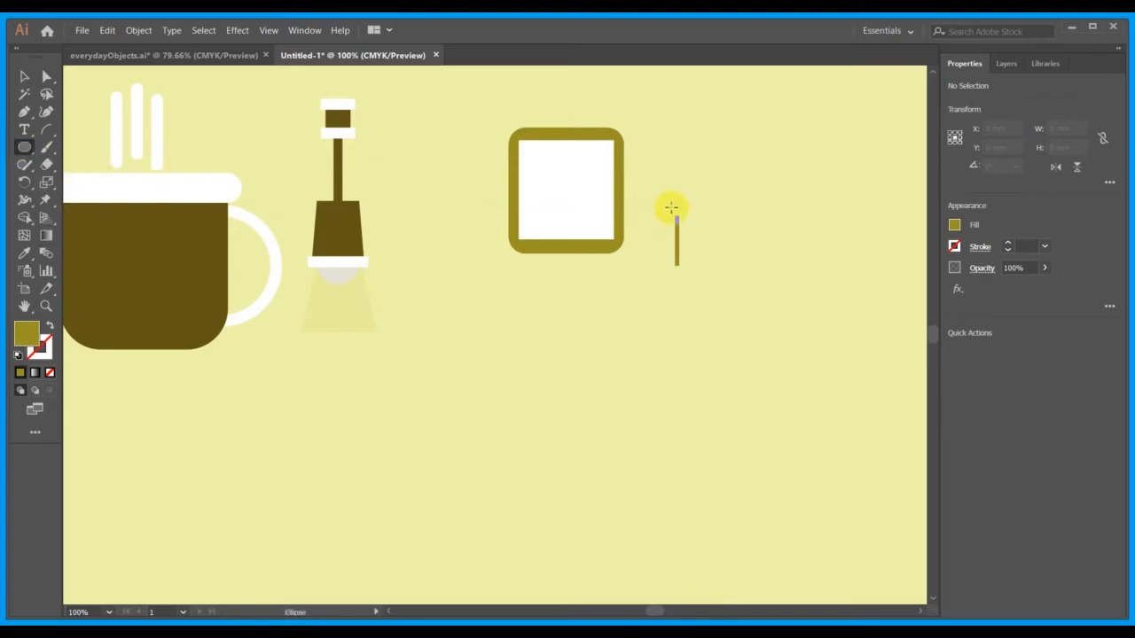
{"action": "left_click_drag", "start_coordinate": [672, 208], "coordinate": [686, 218]}
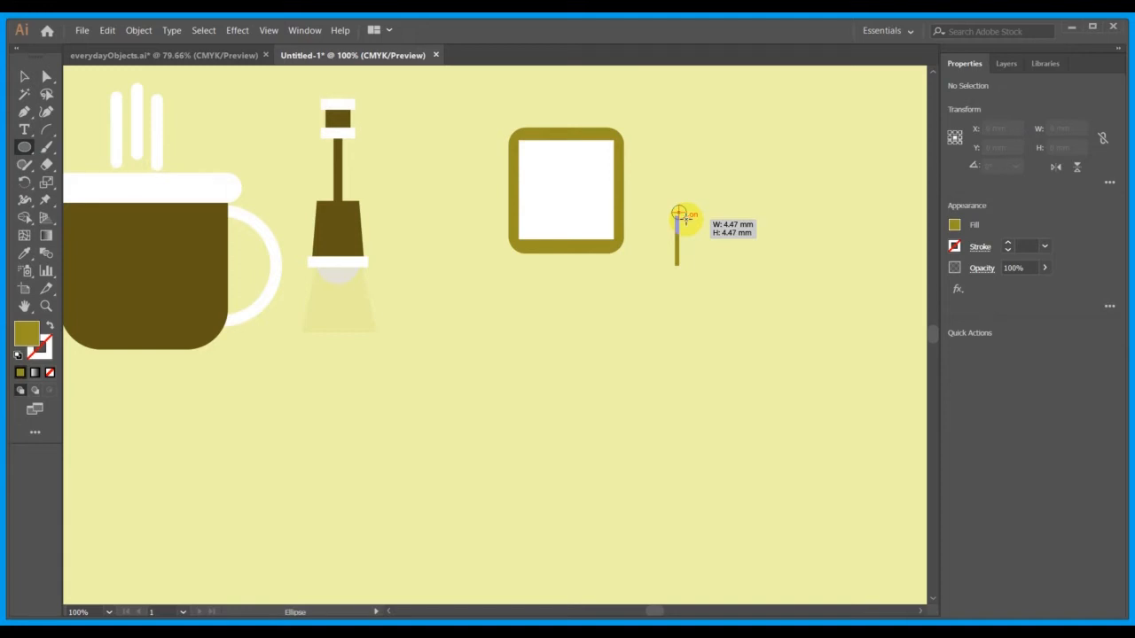
{"action": "left_click_drag", "start_coordinate": [679, 214], "coordinate": [679, 214]}
Align the circle and the thin bar on their horizontal centres.
{"action": "left_click", "coordinate": [24, 76]}
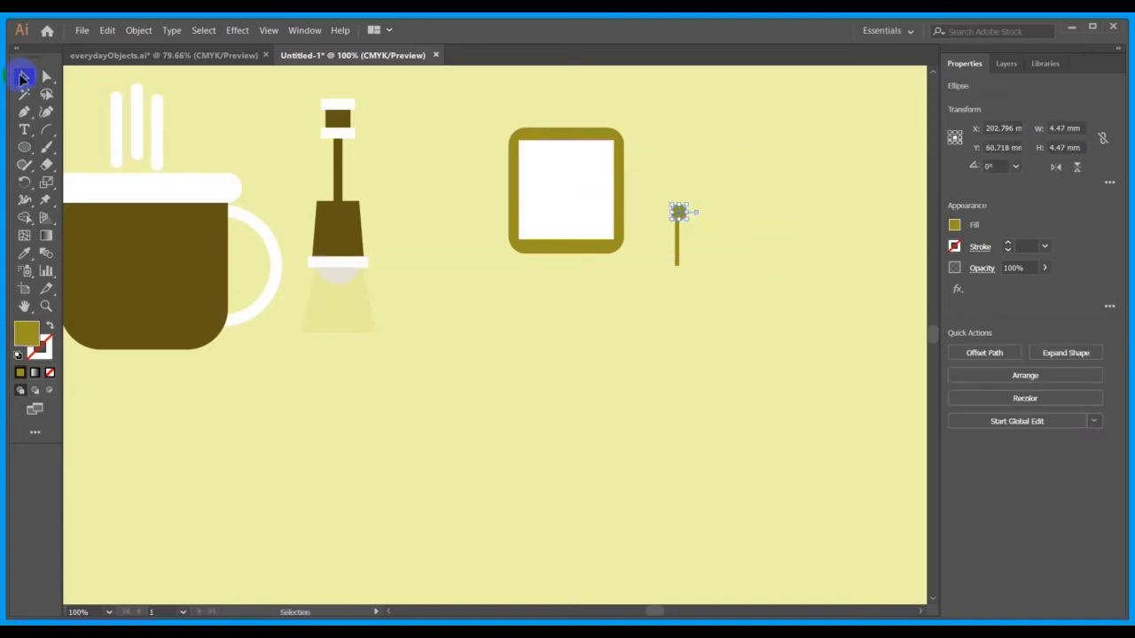
{"action": "left_click_drag", "start_coordinate": [651, 177], "coordinate": [752, 303]}
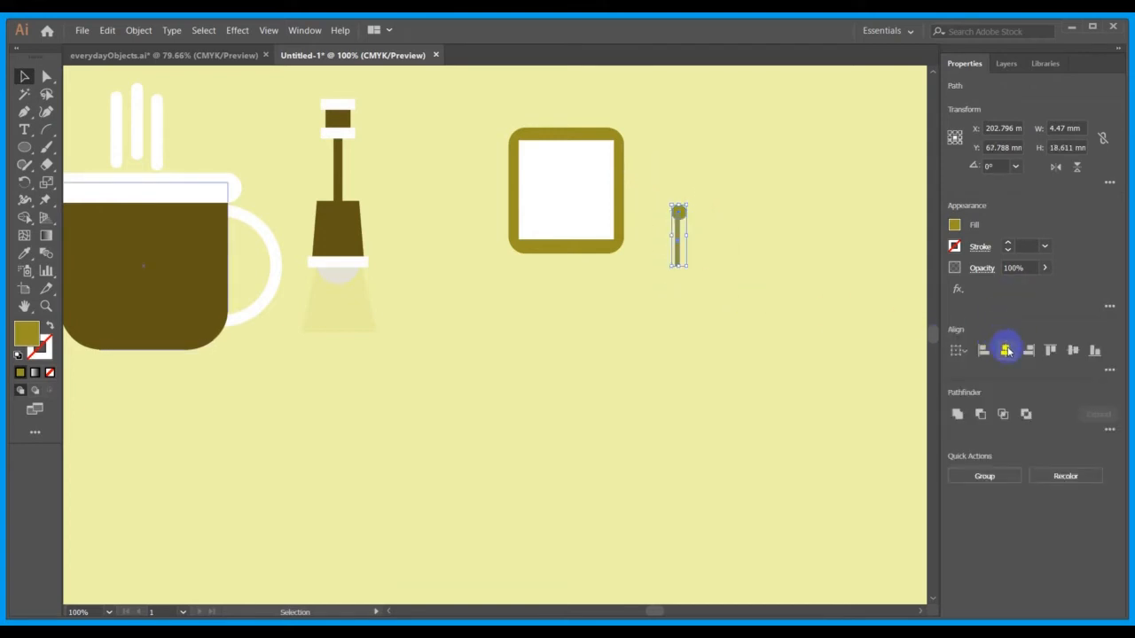
{"action": "left_click", "coordinate": [1006, 350]}
{"action": "left_click", "coordinate": [849, 266]}
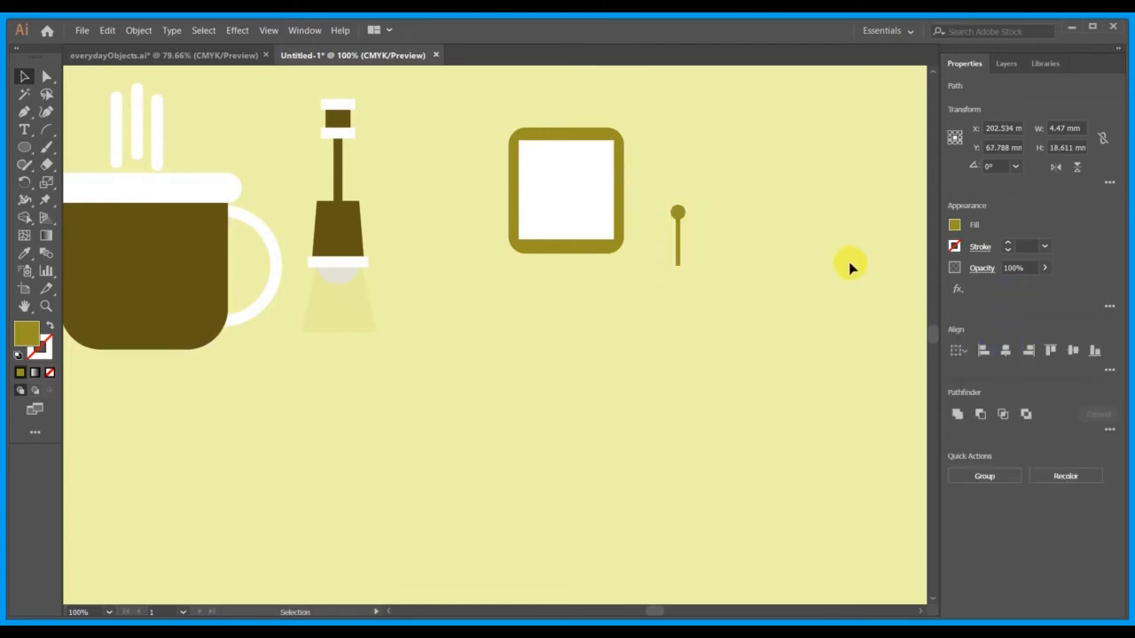
Shorten the thin bar from its lower end to about 11 mm, keeping its upper end inside the circle.
{"action": "left_click", "coordinate": [680, 263]}
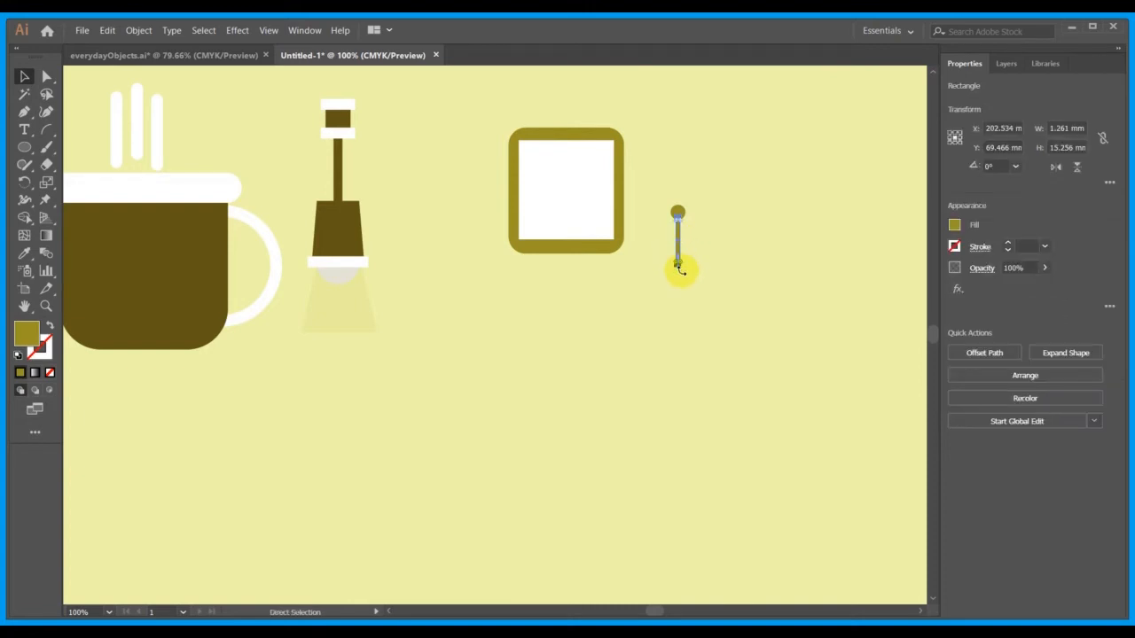
{"action": "key", "text": "ctrl+plus"}
{"action": "key", "text": "ctrl+plus"}
{"action": "key", "text": "ctrl+plus"}
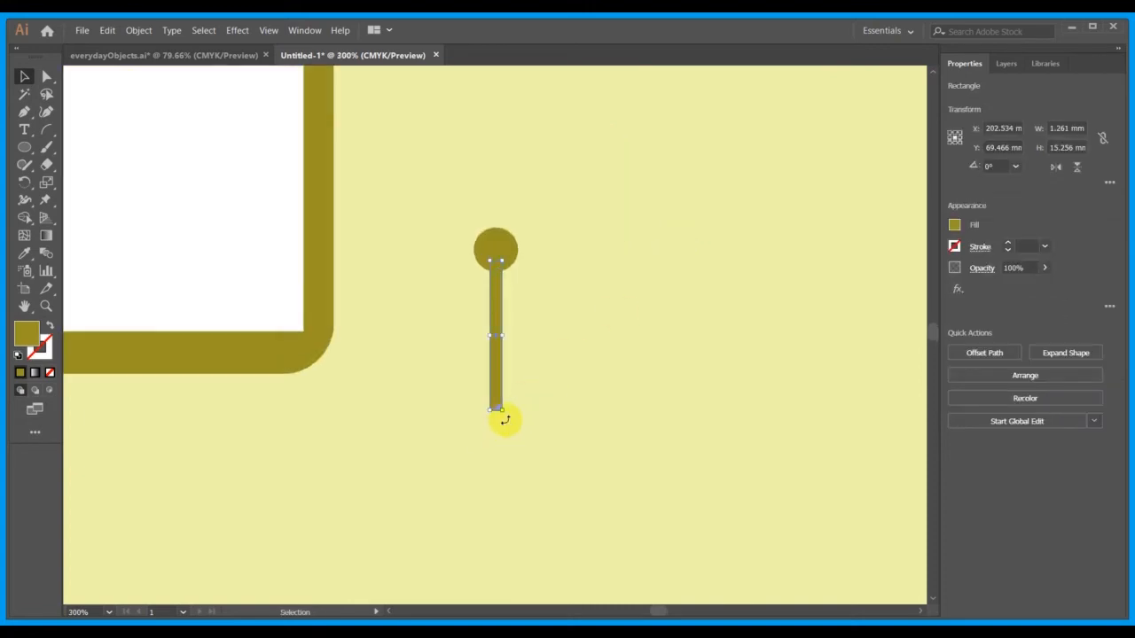
{"action": "left_click_drag", "start_coordinate": [502, 411], "coordinate": [502, 369]}
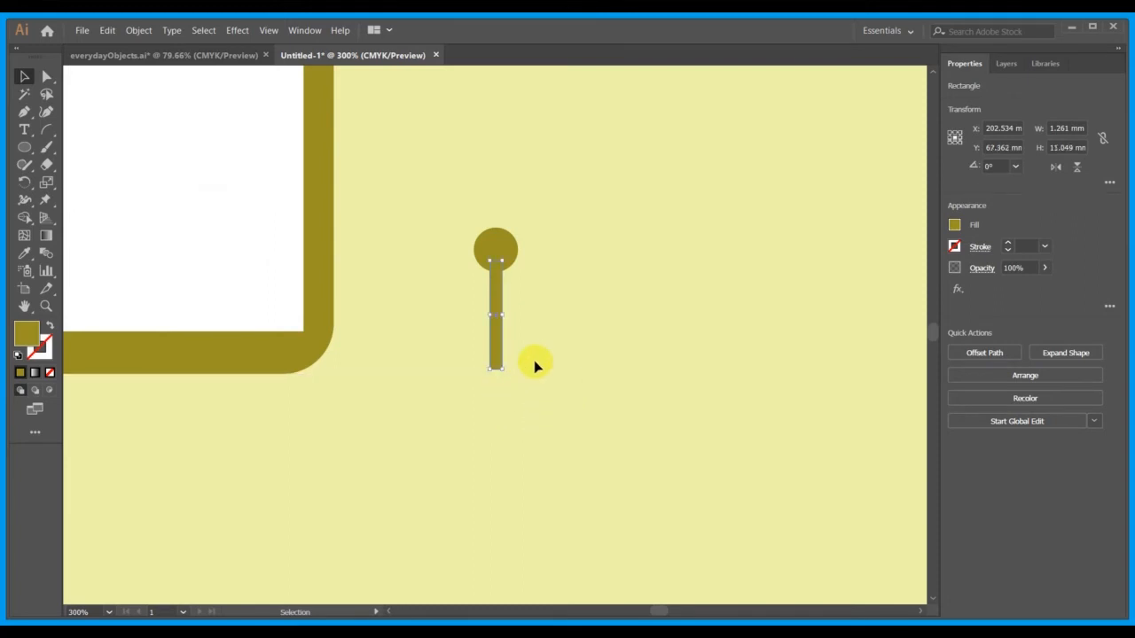
{"action": "left_click", "coordinate": [582, 368]}
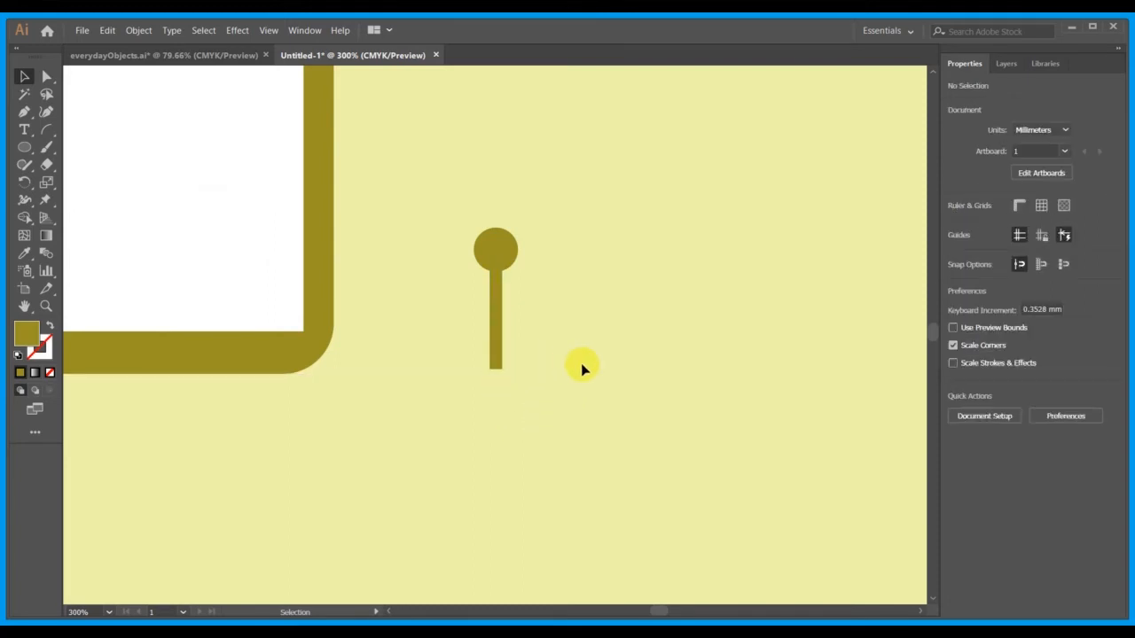
Duplicate the thin bar and rotate the copy to 270° so that it lies horizontally.
{"action": "left_click", "coordinate": [495, 321]}
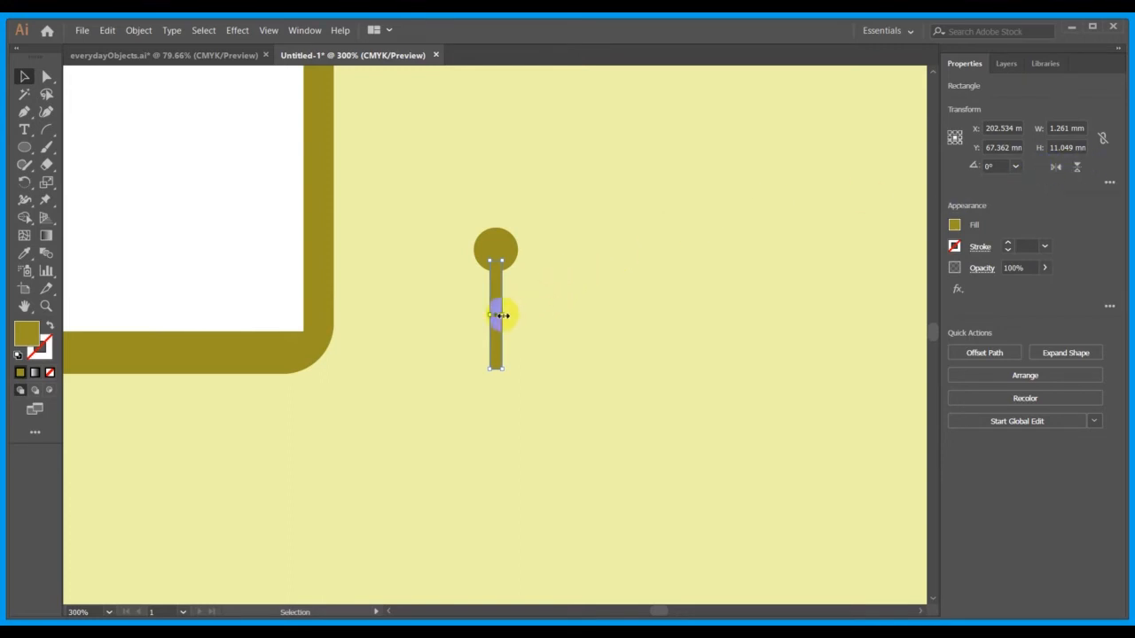
{"action": "mouse_move", "coordinate": [495, 291]}
{"action": "left_mouse_down"}
{"action": "mouse_move", "coordinate": [526, 278]}
{"action": "mouse_move", "coordinate": [499, 281]}
{"action": "left_mouse_up"}
{"action": "left_click_drag", "start_coordinate": [512, 357], "coordinate": [614, 291]}
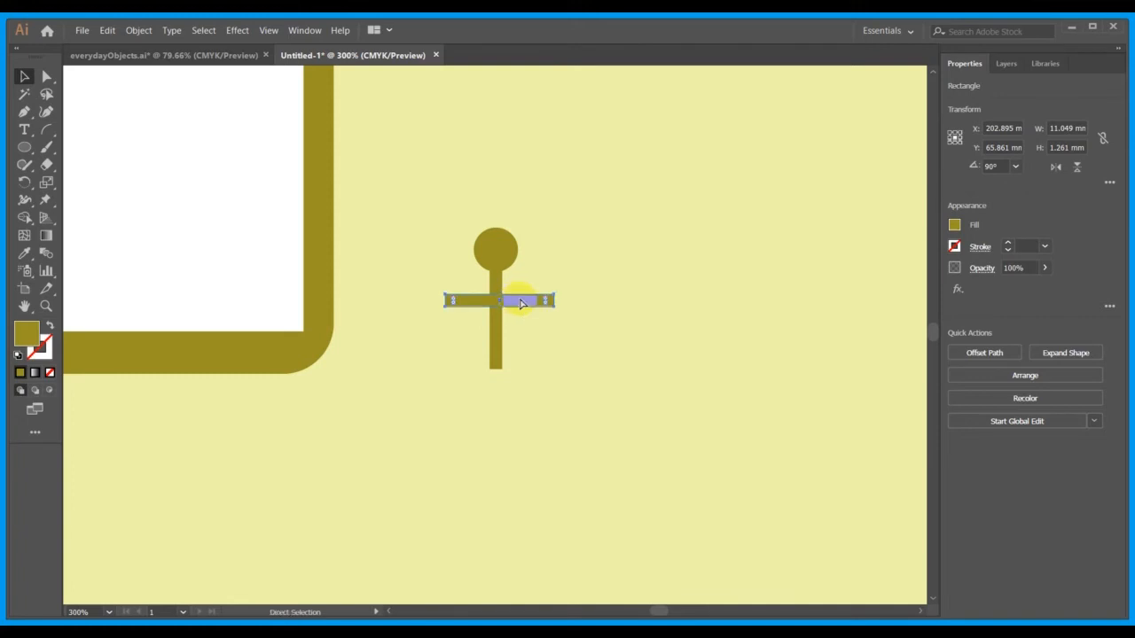
{"action": "key", "text": "ctrl+z"}
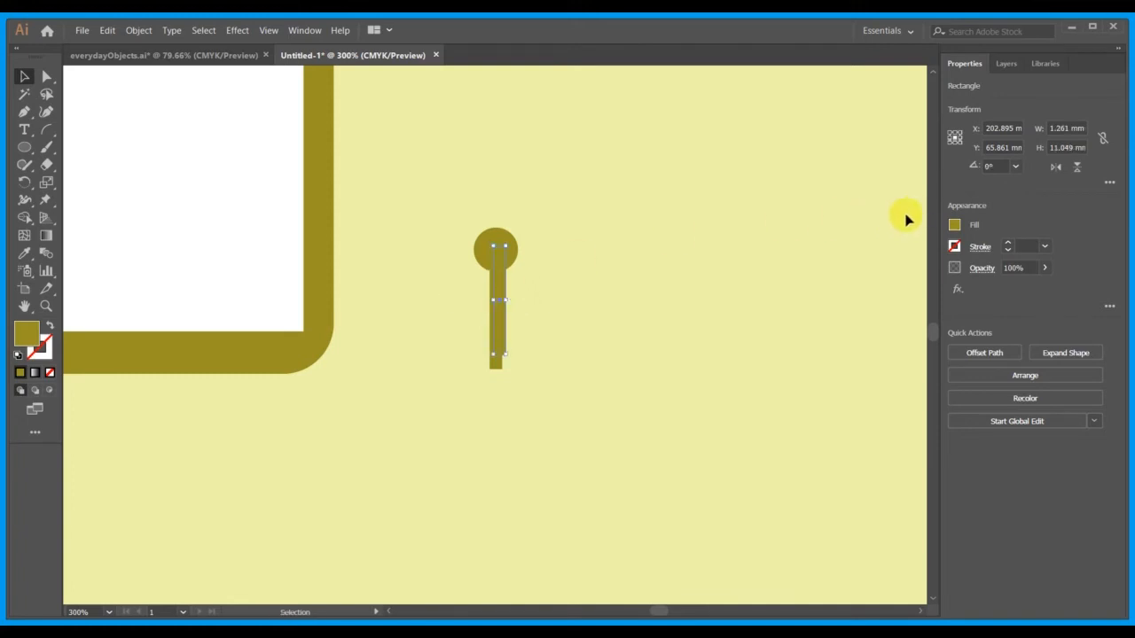
{"action": "left_click", "coordinate": [1015, 165]}
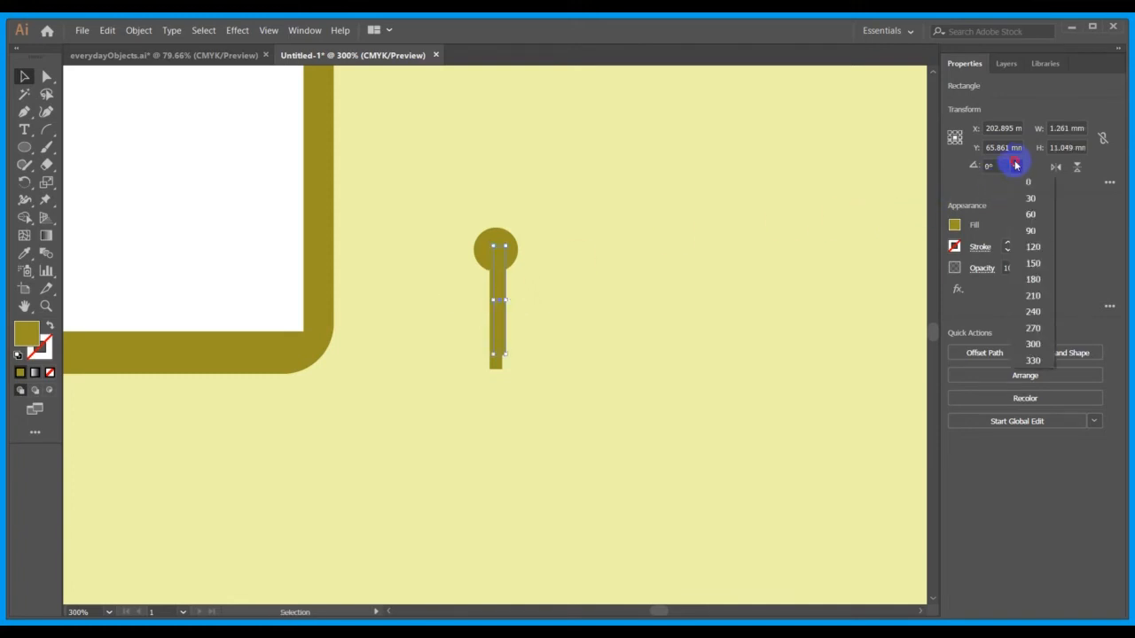
{"action": "left_click", "coordinate": [1033, 328]}
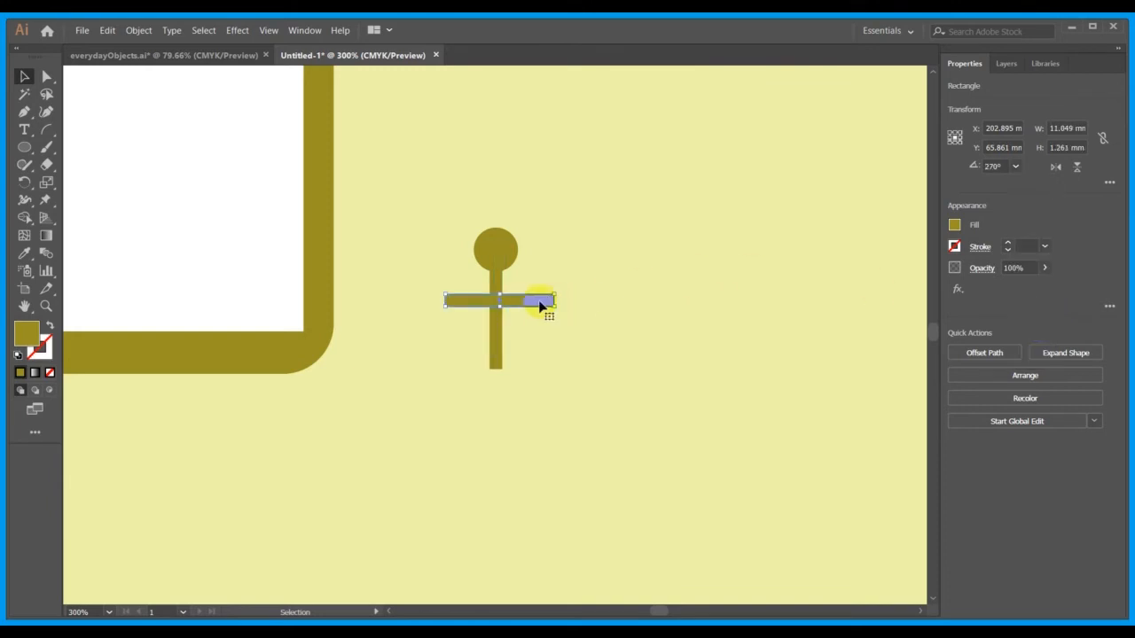
Move the horizontal bar up so that it extends to the right from the circle's centre.
{"action": "left_click_drag", "start_coordinate": [527, 301], "coordinate": [576, 254]}
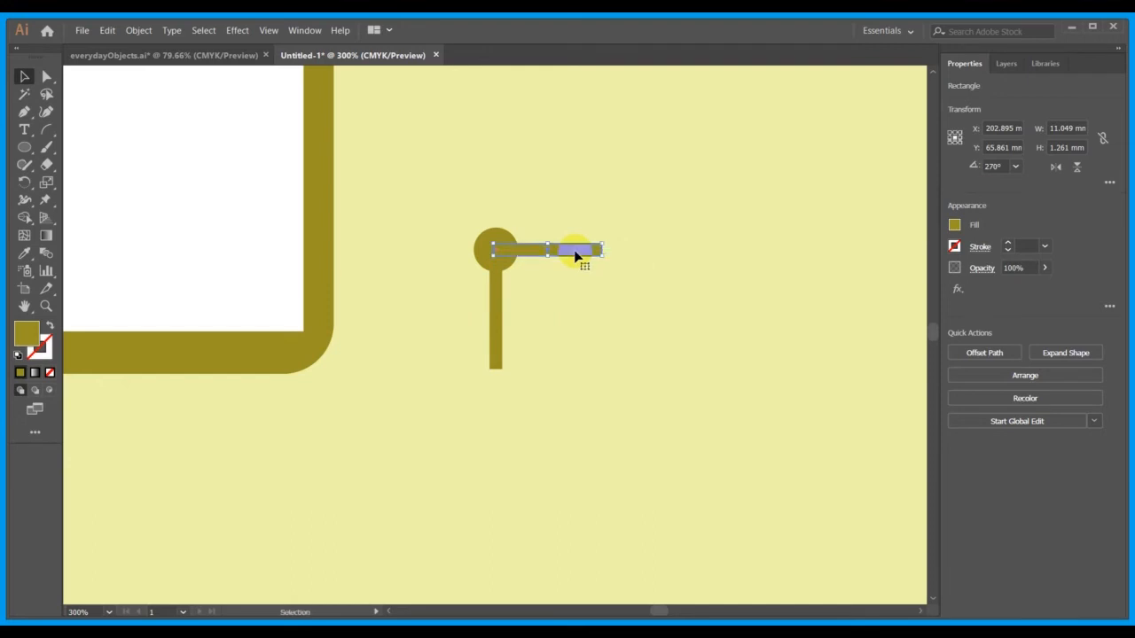
{"action": "left_click", "coordinate": [637, 307]}
{"action": "left_click", "coordinate": [588, 254]}
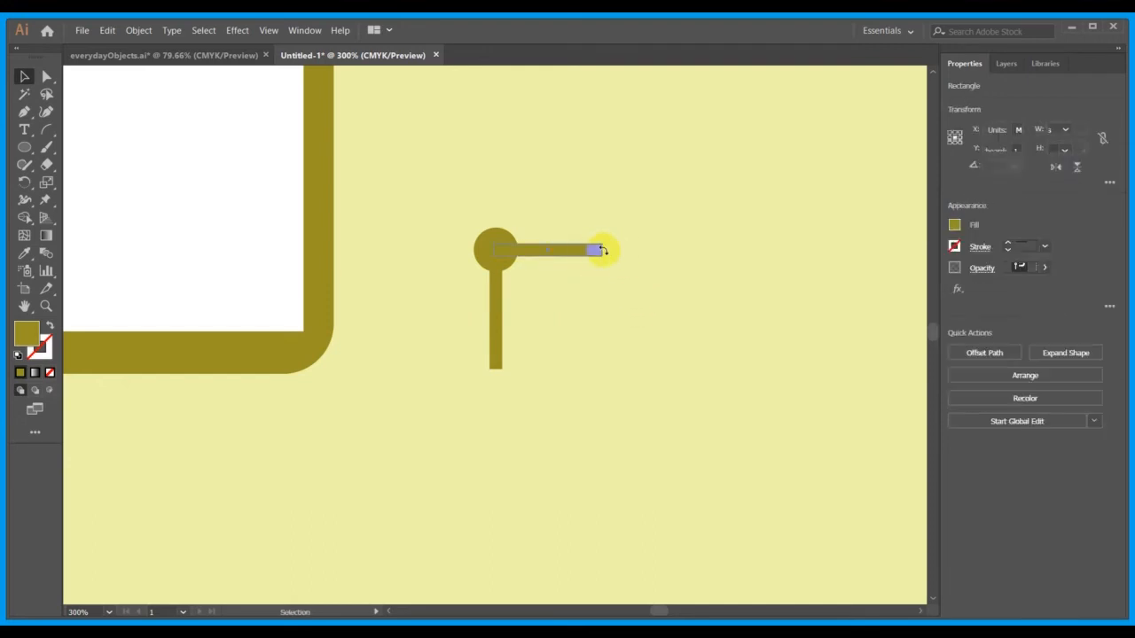
Shorten the horizontal bar from its outer end and group it with the circle and the vertical bar as clock hands.
{"action": "left_click_drag", "start_coordinate": [601, 254], "coordinate": [572, 257]}
{"action": "left_click", "coordinate": [465, 190]}
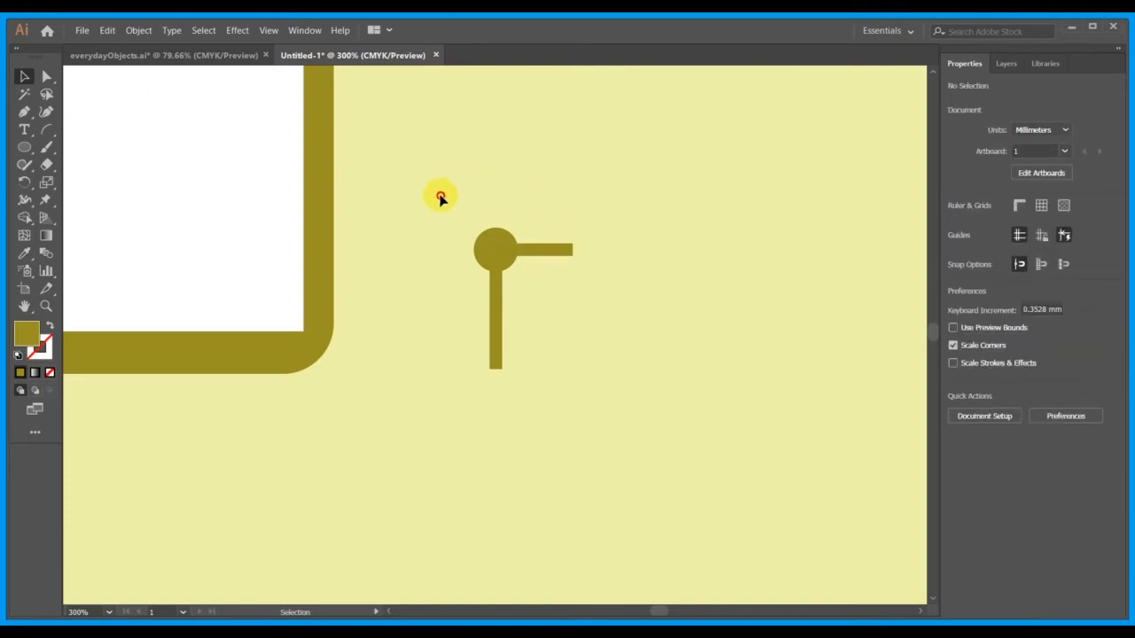
{"action": "left_click_drag", "start_coordinate": [440, 195], "coordinate": [592, 399]}
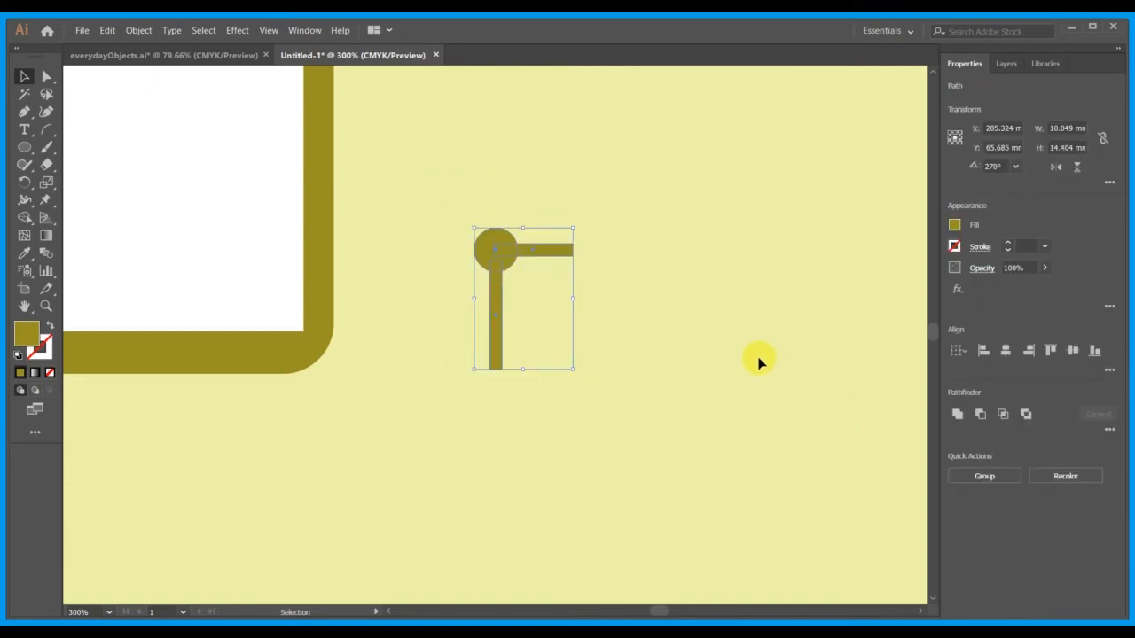
{"action": "left_click", "coordinate": [619, 278]}
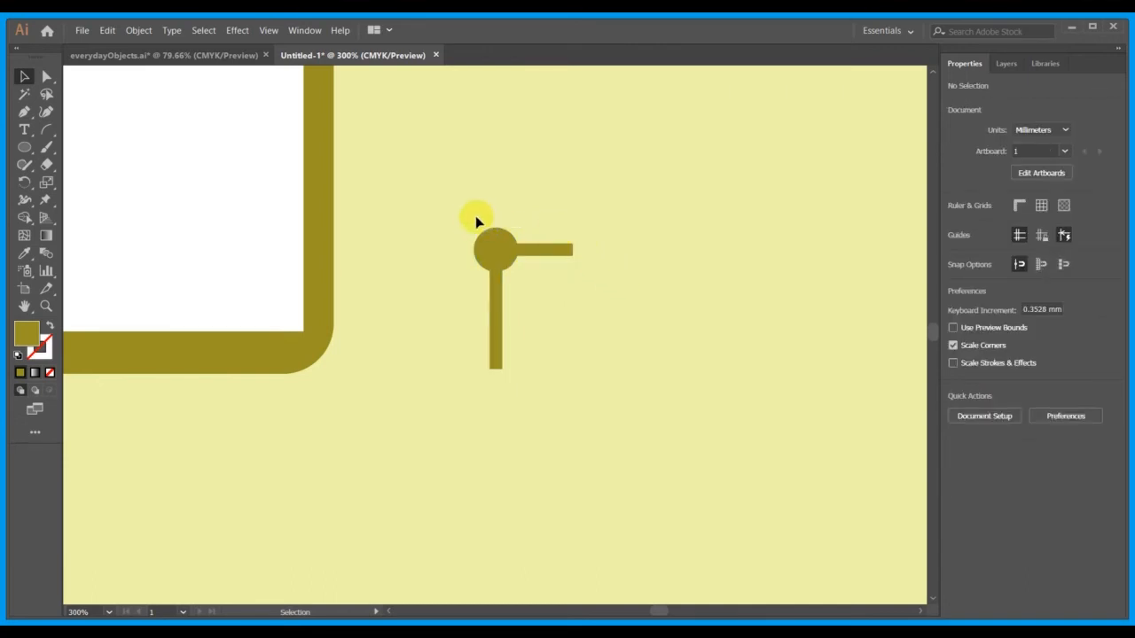
{"action": "left_click_drag", "start_coordinate": [475, 215], "coordinate": [622, 399]}
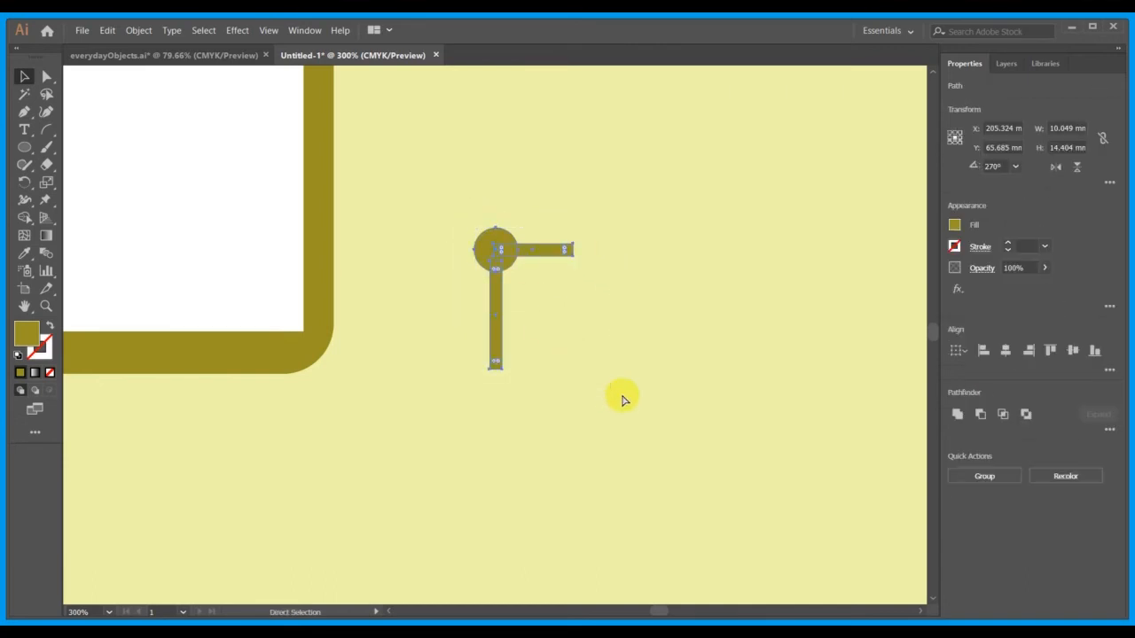
{"action": "key", "text": "ctrl+g"}
Move the grouped hands onto the white clock face, with the circle near the middle.
{"action": "scroll", "coordinate": [621, 398], "scroll_direction": "left", "scroll_amount": 5}
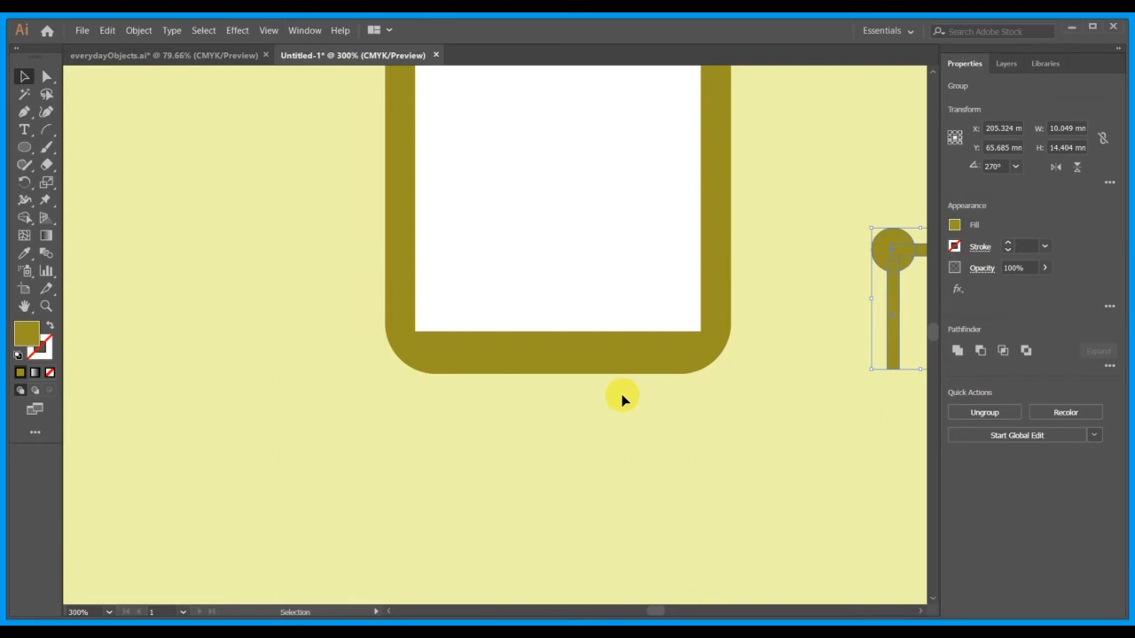
{"action": "key", "text": "ctrl+minus"}
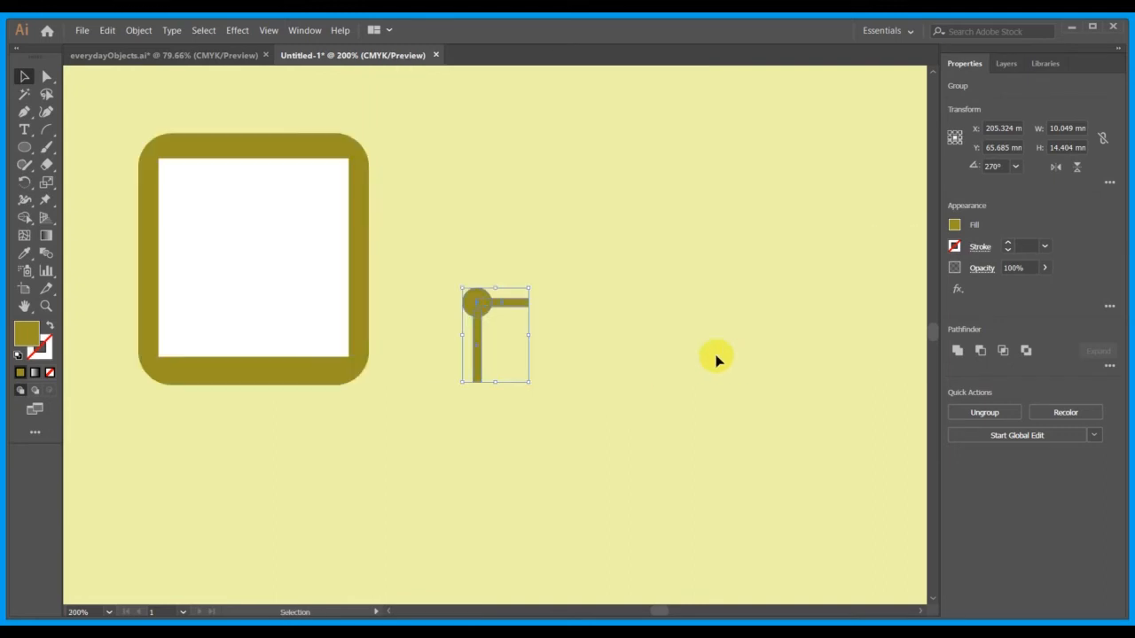
{"action": "left_click_drag", "start_coordinate": [477, 304], "coordinate": [252, 248]}
{"action": "scroll", "coordinate": [182, 147], "scroll_direction": "down", "scroll_amount": 3}
{"action": "scroll", "coordinate": [182, 147], "scroll_direction": "down", "scroll_amount": 1}
{"action": "scroll", "coordinate": [182, 144], "scroll_direction": "up", "scroll_amount": 4}
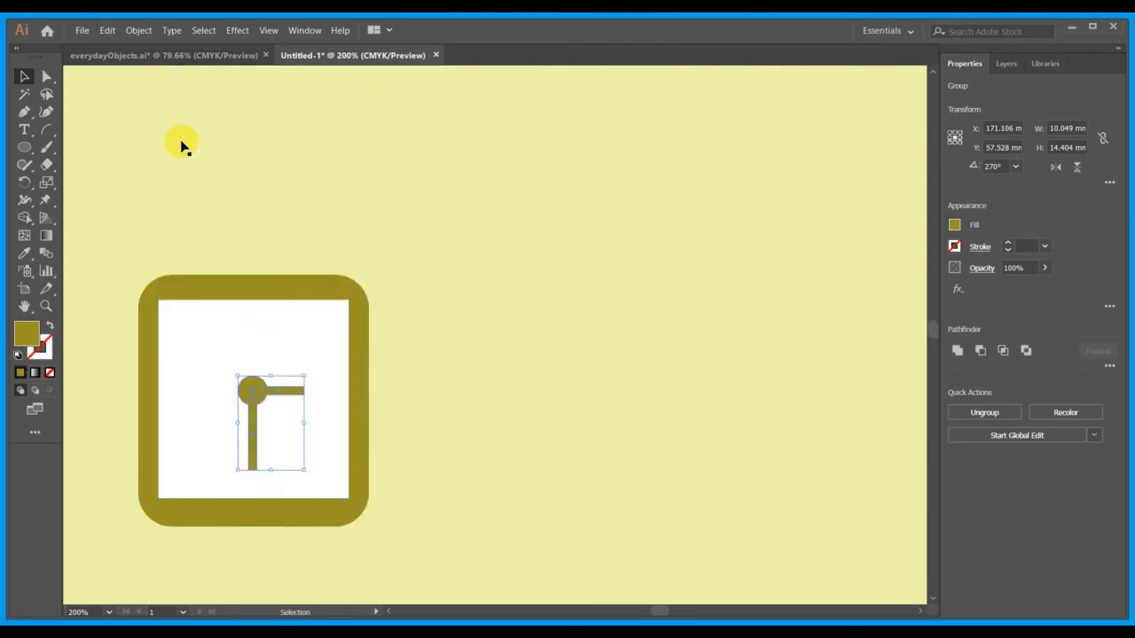
Try to align the frame, white face and hands group on their horizontal centres.
{"action": "left_click_drag", "start_coordinate": [121, 141], "coordinate": [455, 524]}
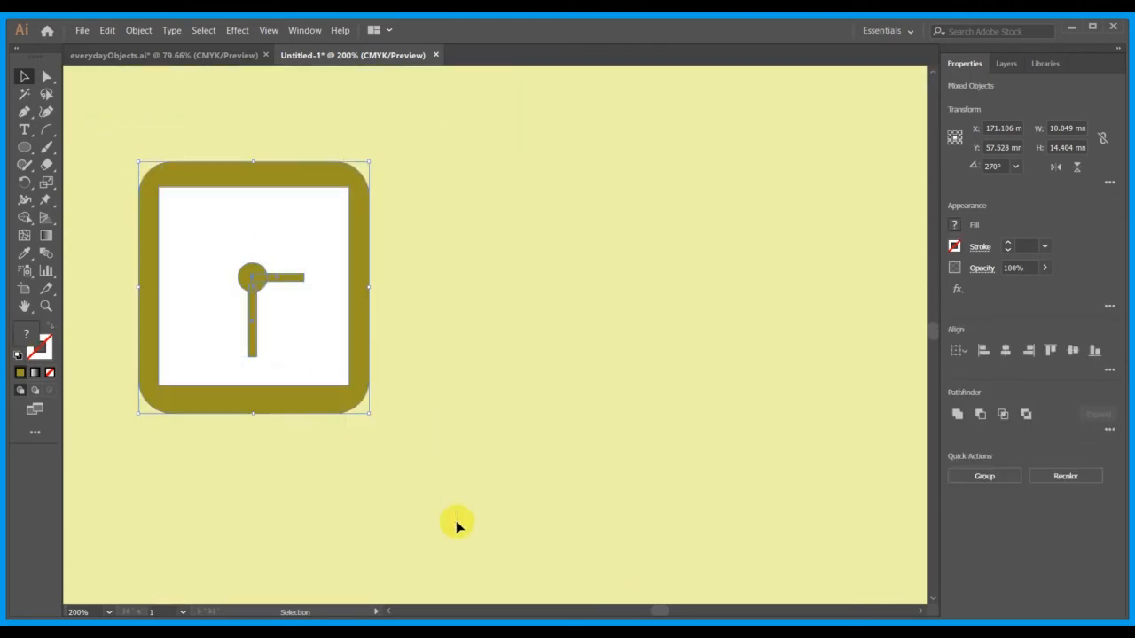
{"action": "left_click", "coordinate": [1005, 350]}
{"action": "left_click", "coordinate": [767, 297]}
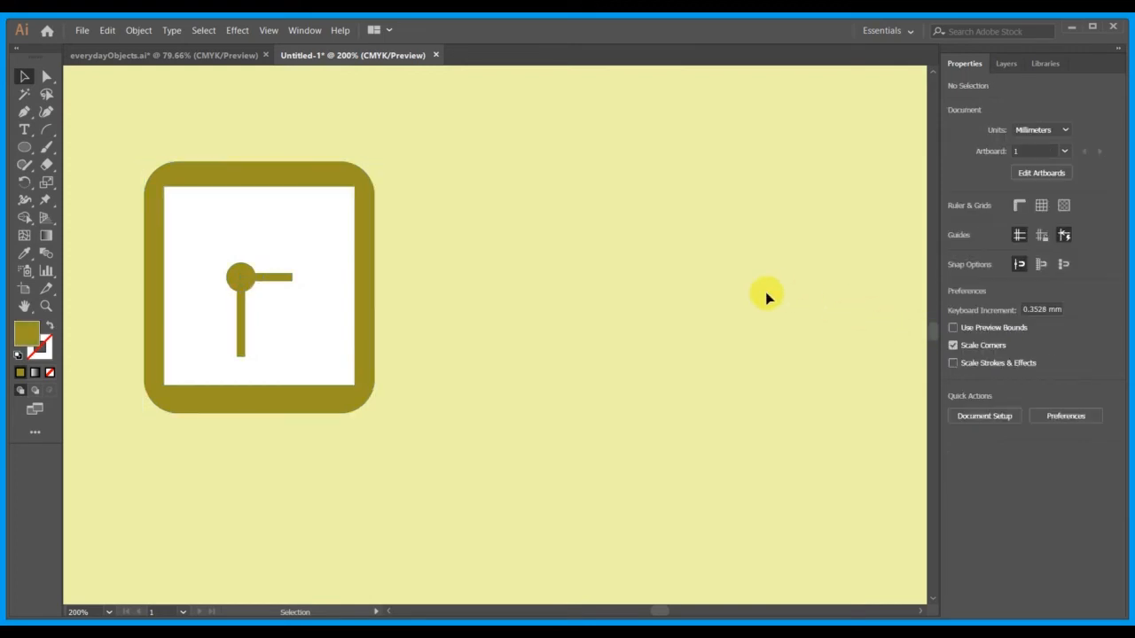
Shift the hands group horizontally to the right so that its circle sits near the white face's vertical centre line.
{"action": "scroll", "coordinate": [765, 292], "scroll_direction": "left", "scroll_amount": 1}
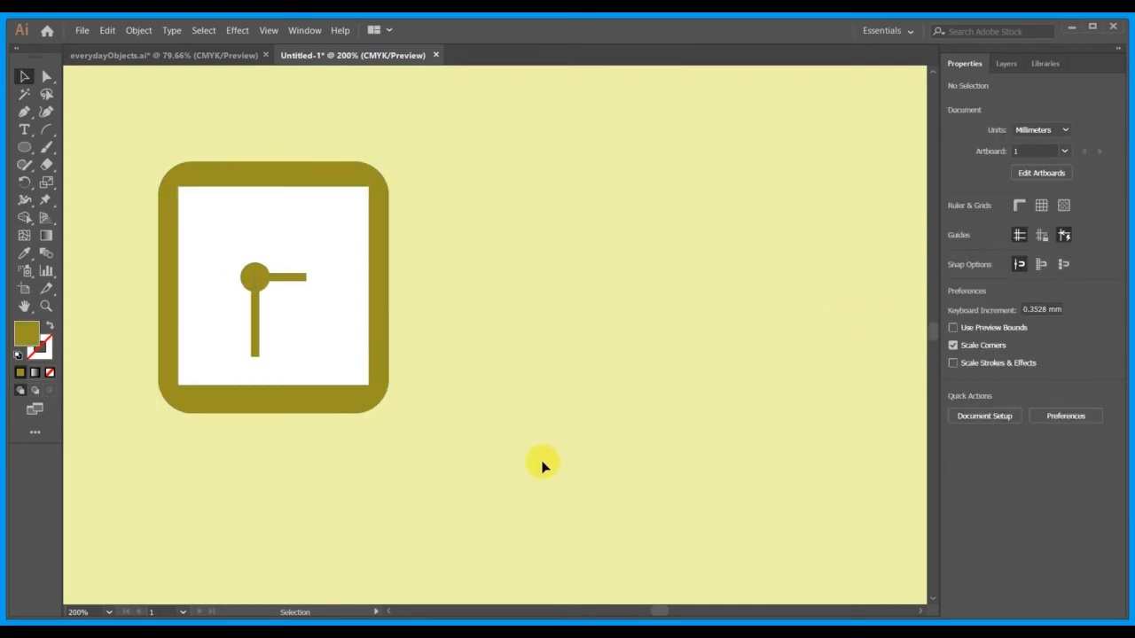
{"action": "scroll", "coordinate": [542, 464], "scroll_direction": "left", "scroll_amount": 2}
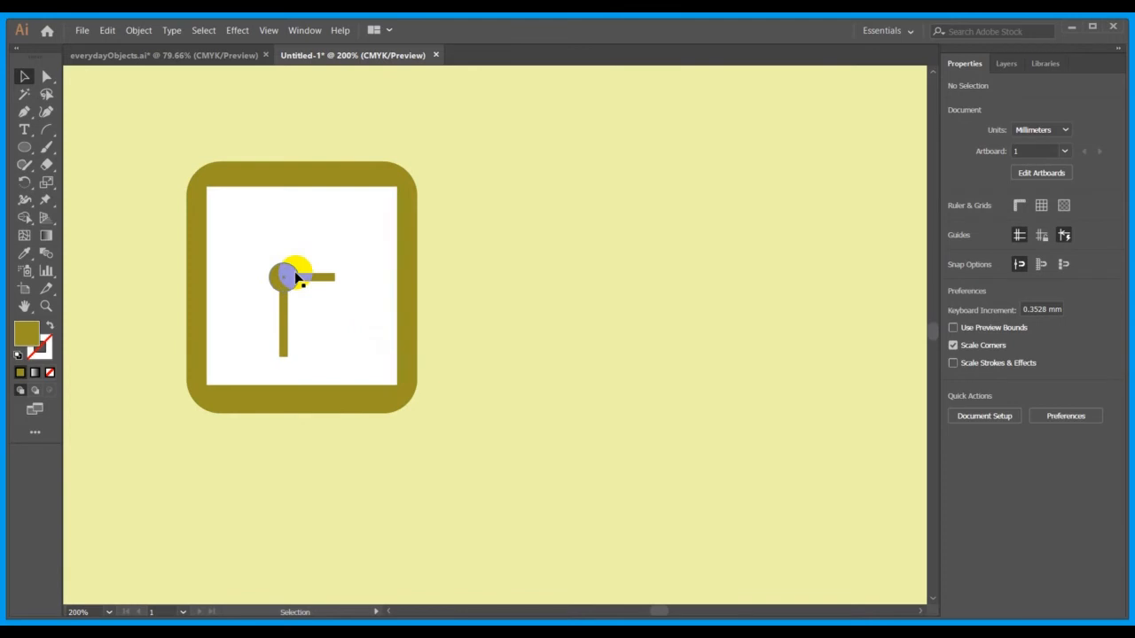
{"action": "left_click_drag", "start_coordinate": [298, 277], "coordinate": [313, 278]}
{"action": "left_click", "coordinate": [520, 323]}
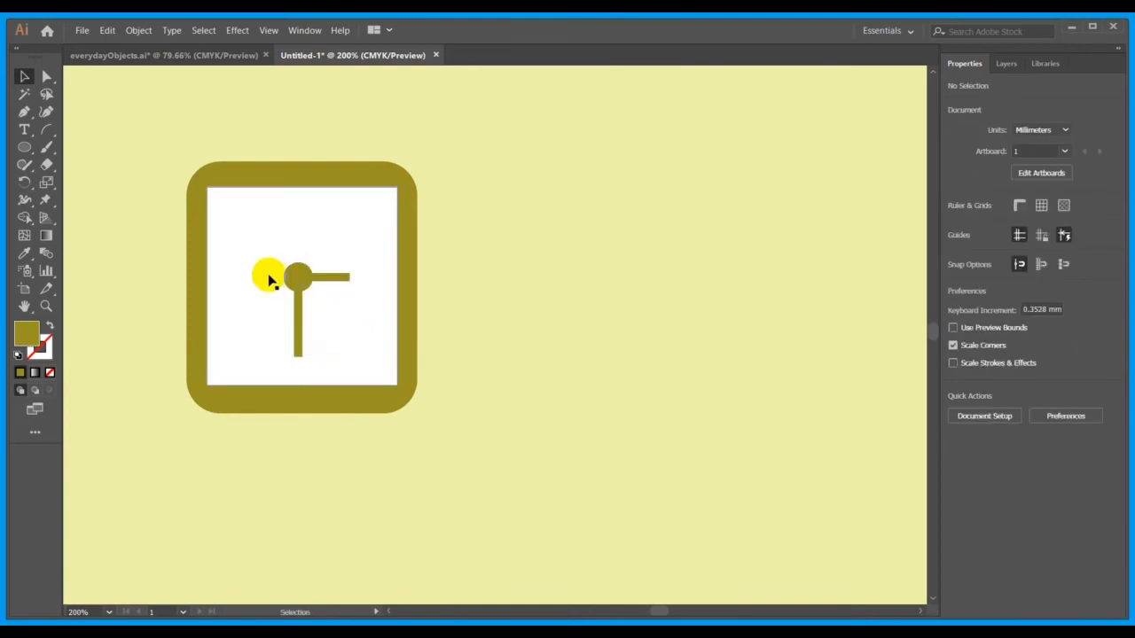
{"action": "left_click", "coordinate": [306, 277]}
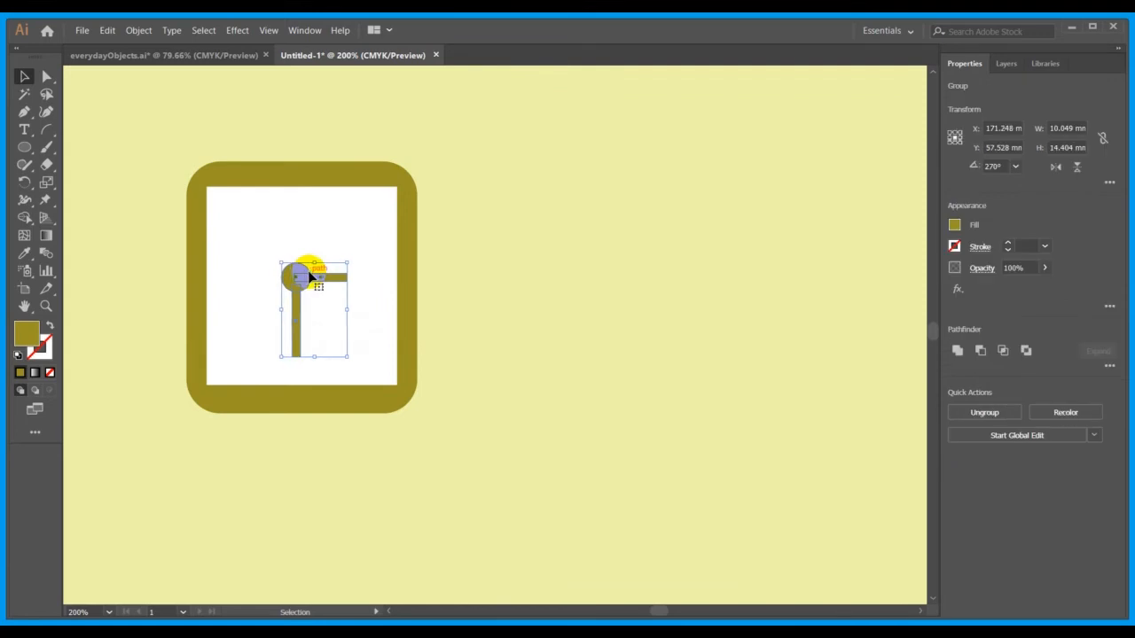
{"action": "left_click", "coordinate": [573, 383]}
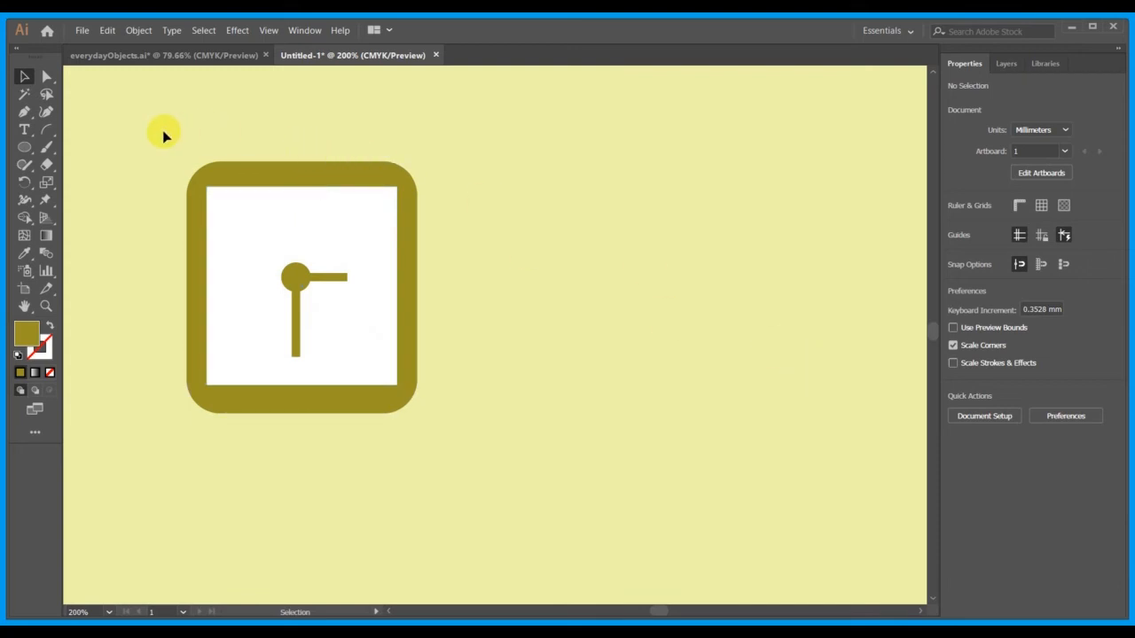
Try aligning the frame, white face and hands on their vertical centres and undo the alignment.
{"action": "left_click_drag", "start_coordinate": [163, 135], "coordinate": [451, 519]}
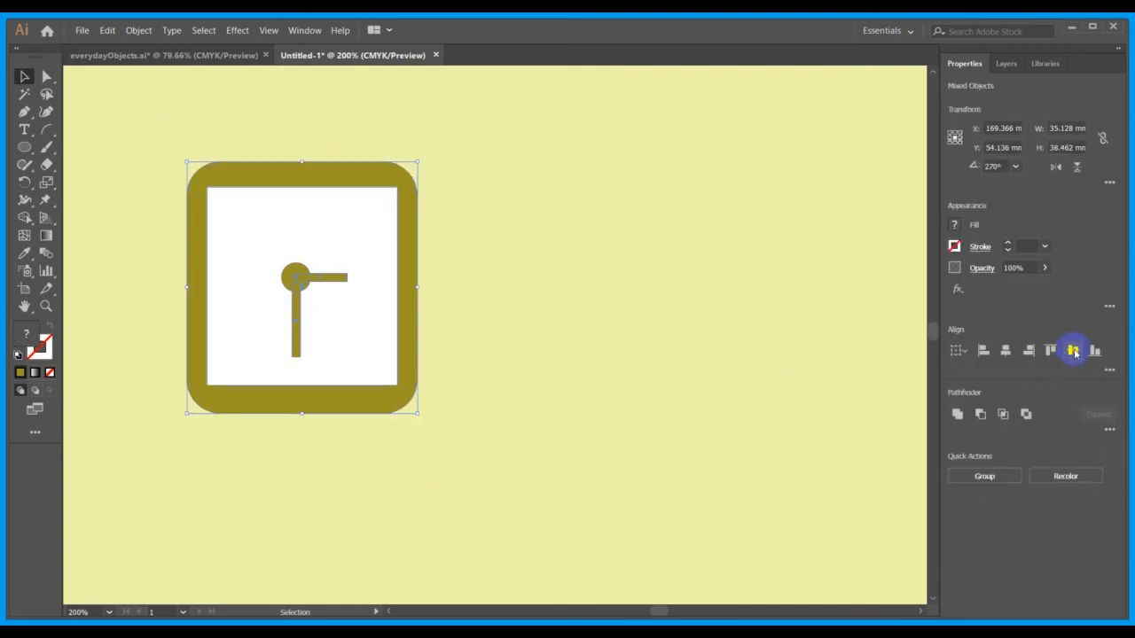
{"action": "left_click", "coordinate": [1072, 351]}
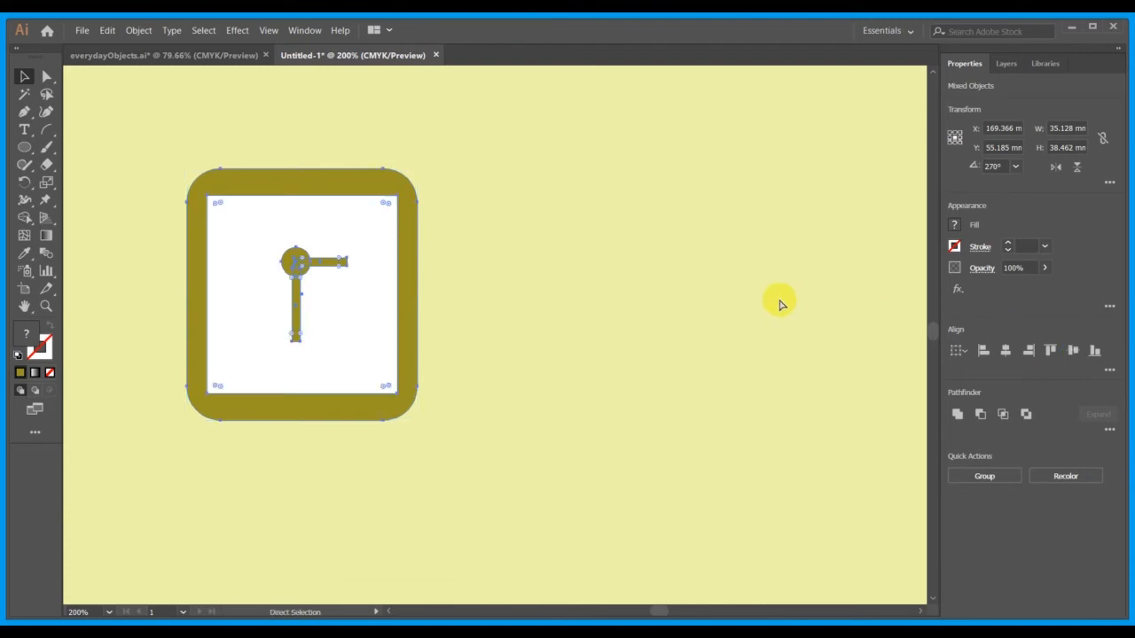
{"action": "key", "text": "ctrl+z"}
{"action": "left_click", "coordinate": [681, 299]}
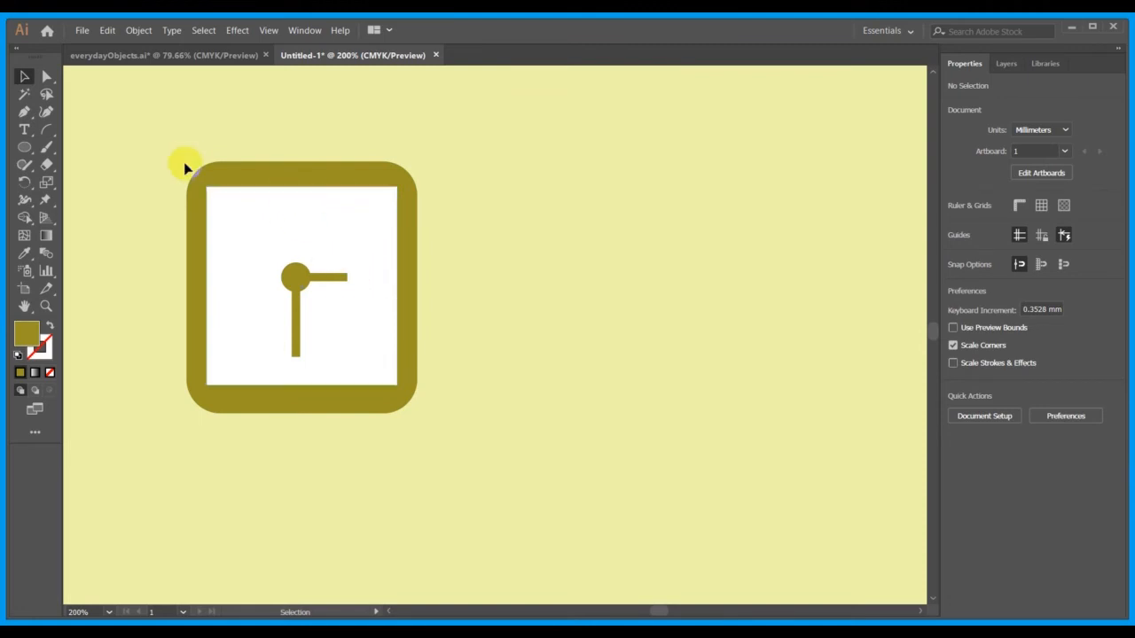
Draw a thin olive tick mark of about 0.6 by 4.5 mm at the top of the white face, above the circle.
{"action": "left_click_drag", "start_coordinate": [30, 152], "coordinate": [70, 151]}
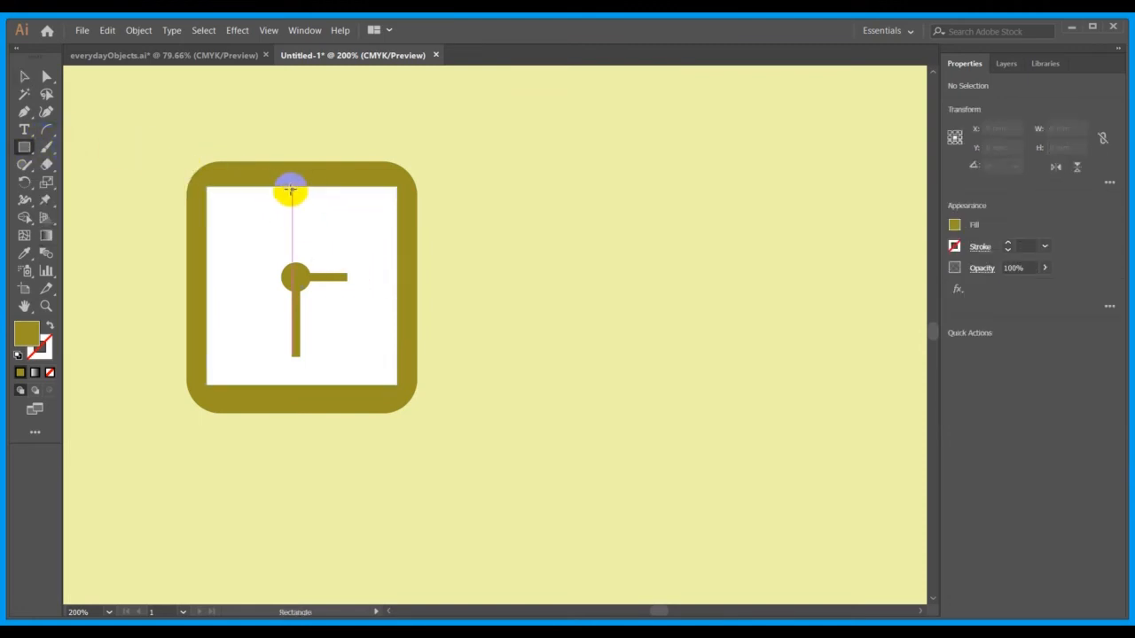
{"action": "left_click_drag", "start_coordinate": [291, 190], "coordinate": [294, 219]}
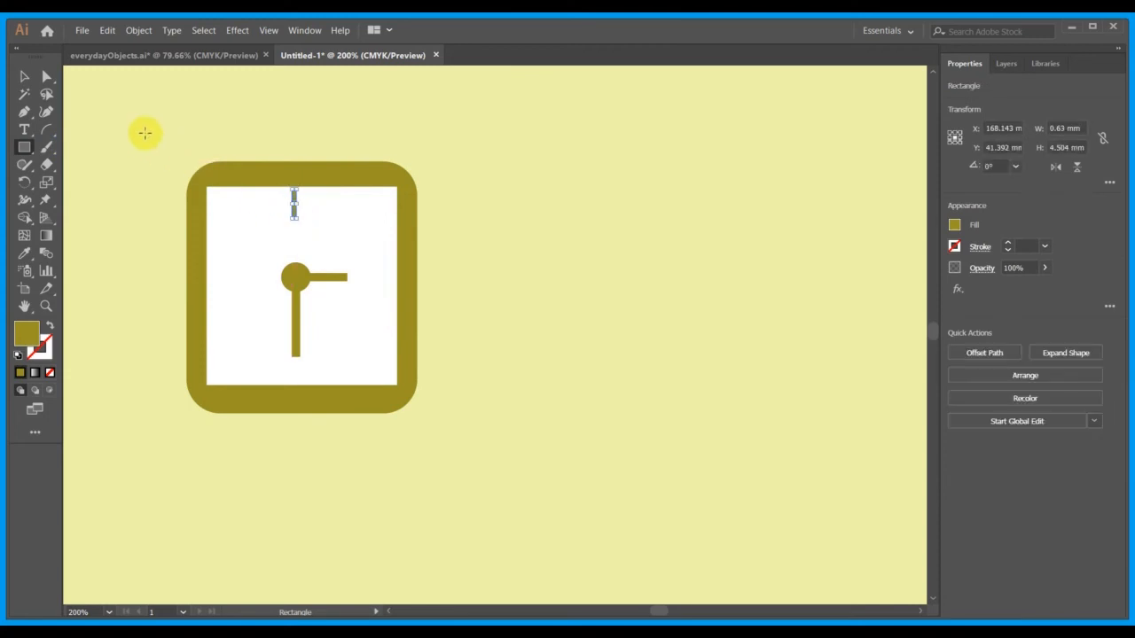
{"action": "left_click", "coordinate": [22, 78]}
{"action": "left_click", "coordinate": [159, 107]}
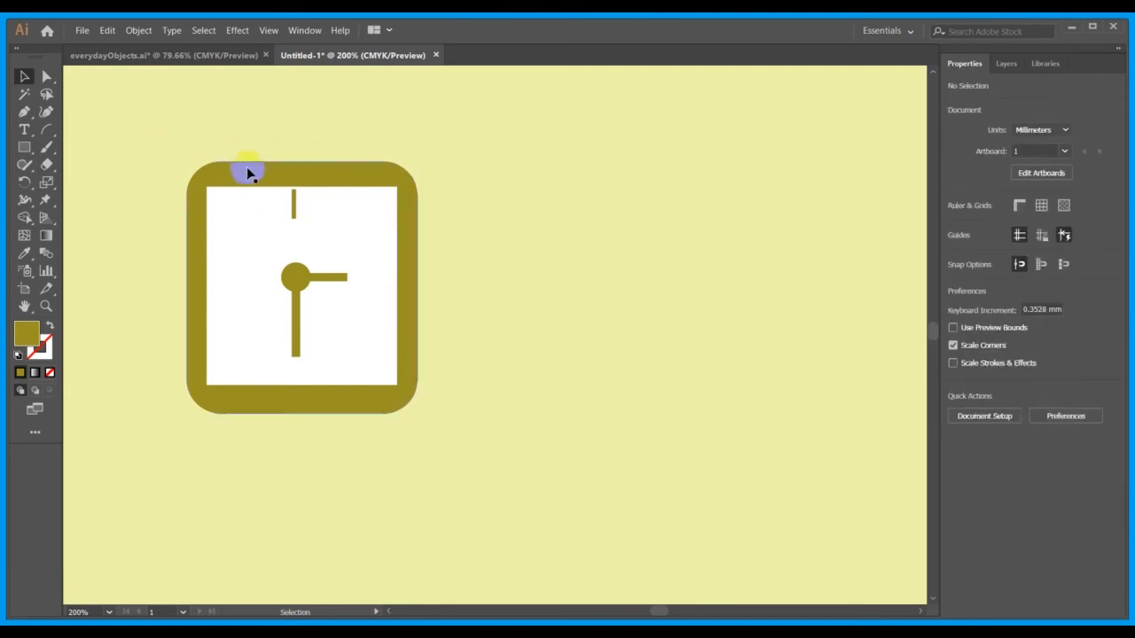
Duplicate the tick mark straight down to the lower edge of the white face.
{"action": "left_click", "coordinate": [295, 205]}
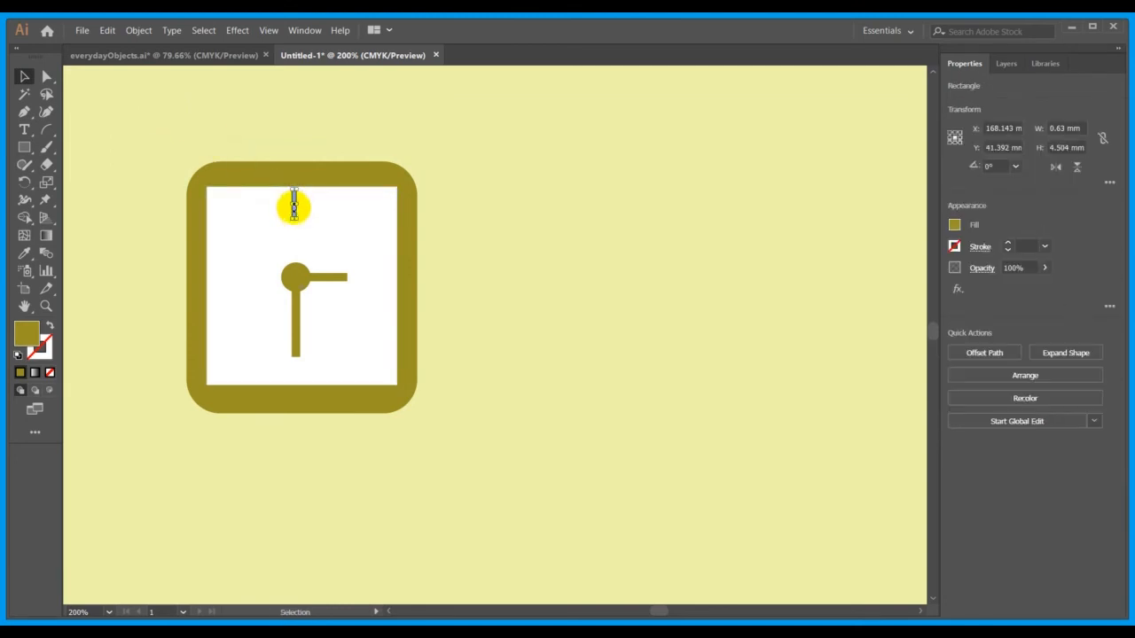
{"action": "left_click_drag", "start_coordinate": [294, 206], "coordinate": [297, 215]}
{"action": "left_click", "coordinate": [460, 250]}
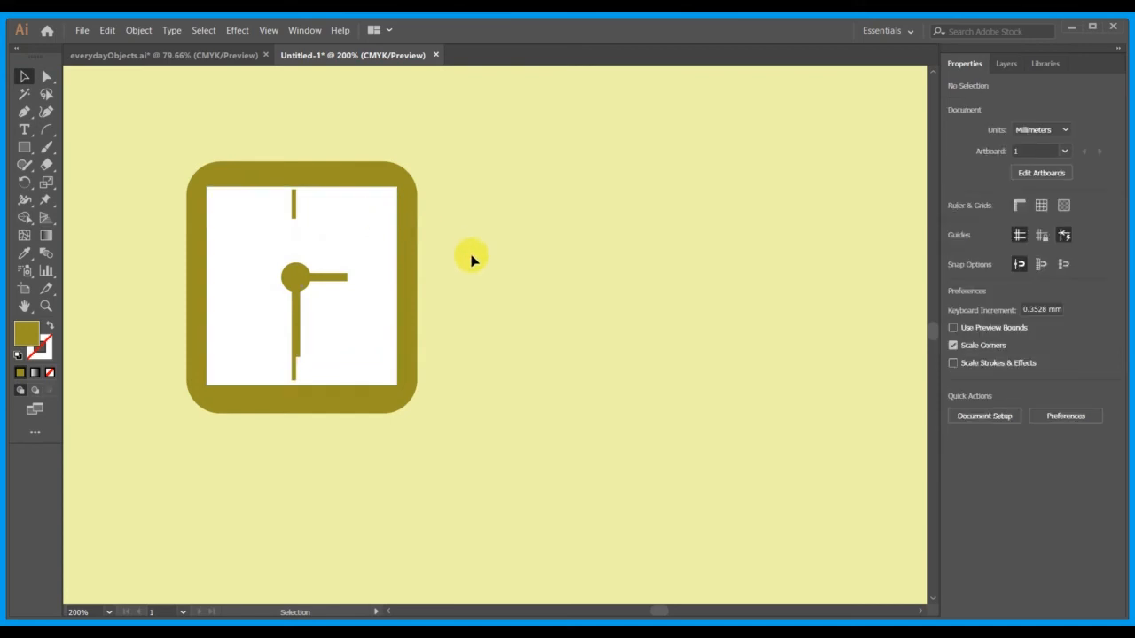
{"action": "left_click", "coordinate": [292, 373]}
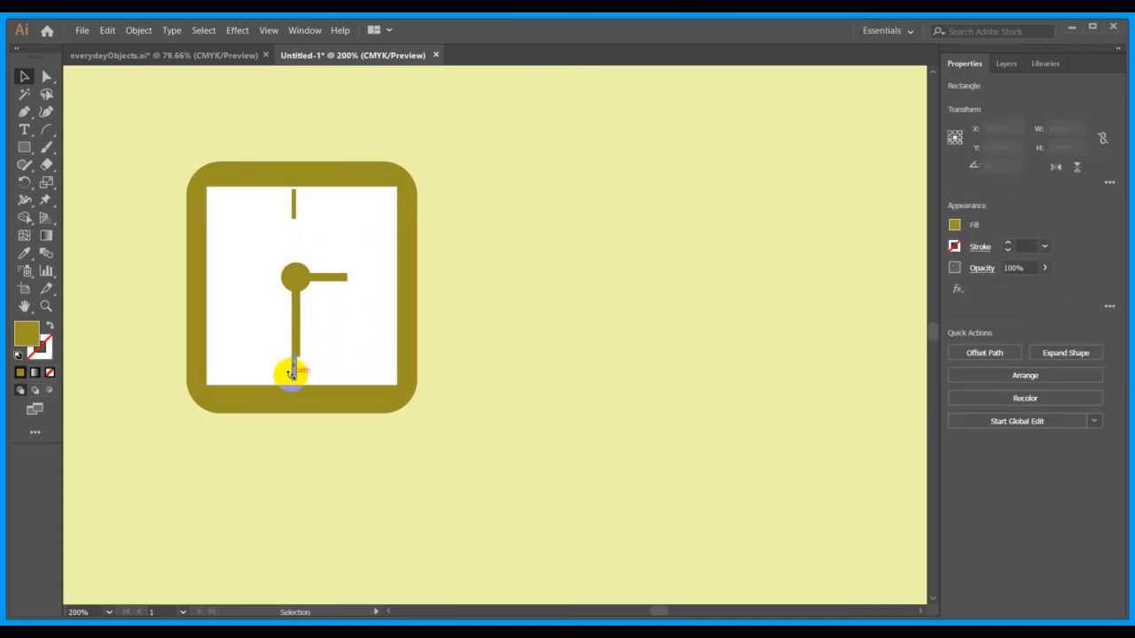
{"action": "left_click", "coordinate": [443, 390]}
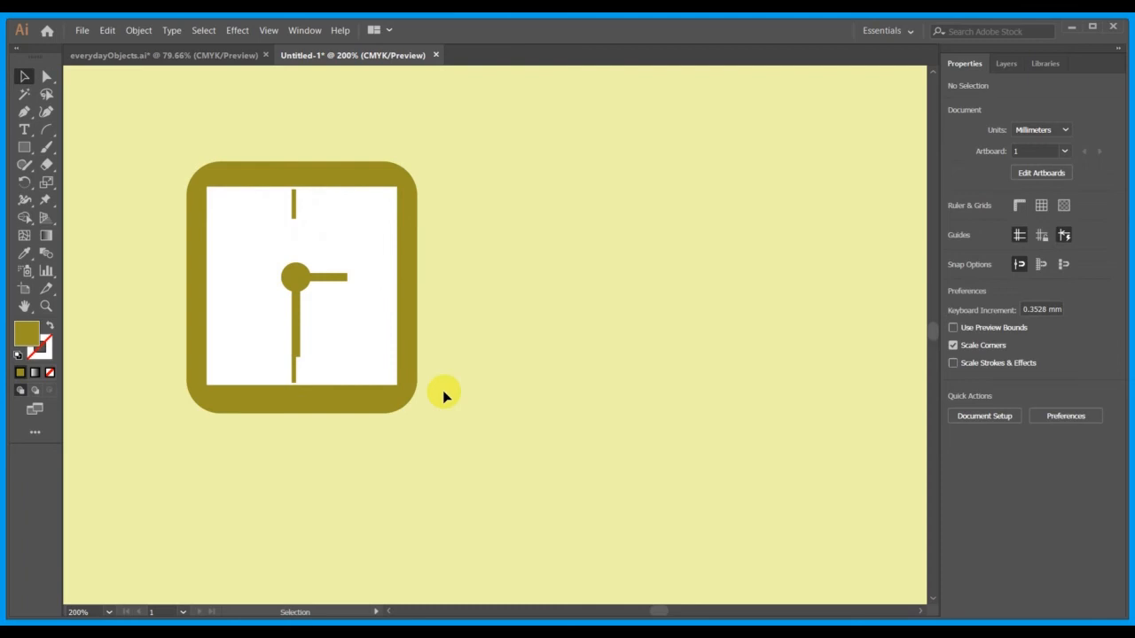
Scale the hands group down proportionally about its centre to about 8.2 by 11.7 mm, clear of the lower tick mark.
{"action": "left_click", "coordinate": [300, 285]}
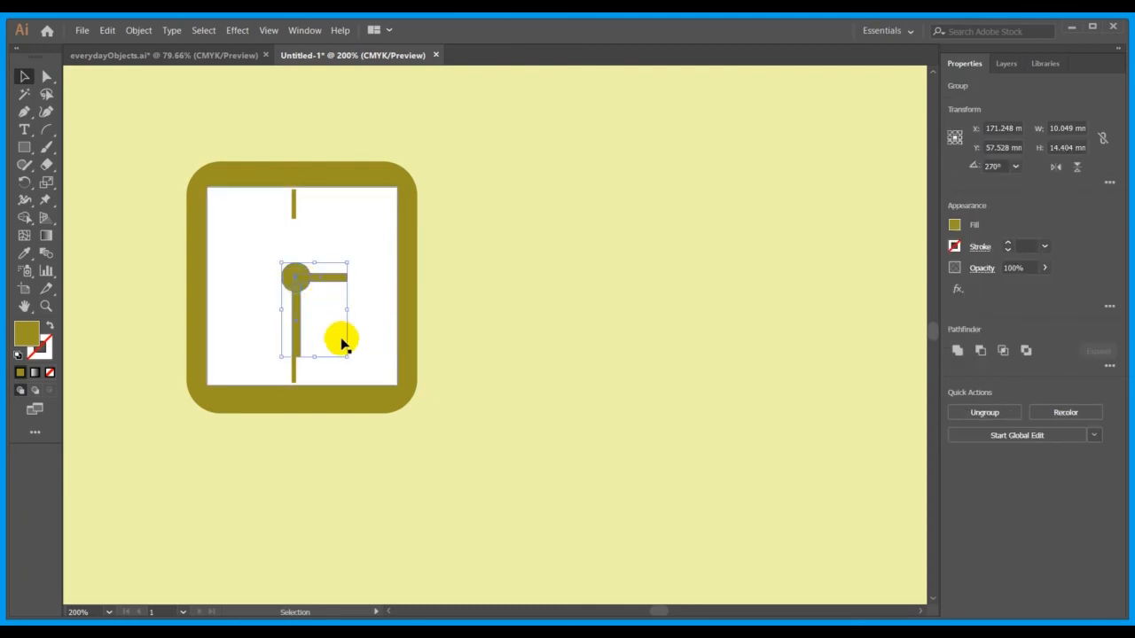
{"action": "left_click_drag", "start_coordinate": [346, 356], "coordinate": [341, 349]}
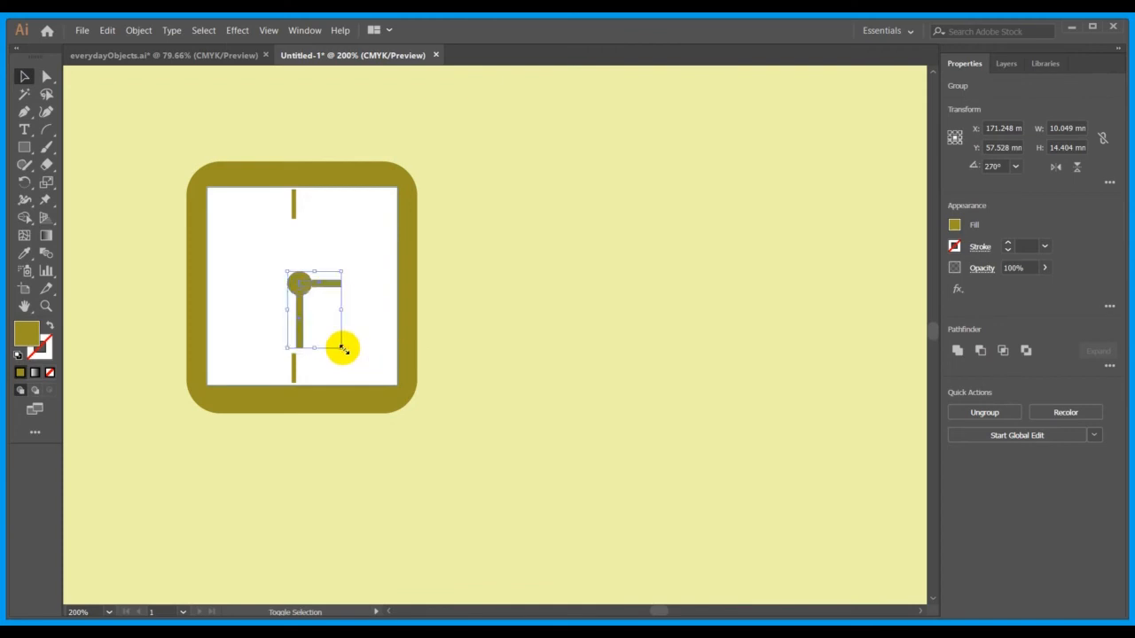
{"action": "left_click", "coordinate": [527, 421]}
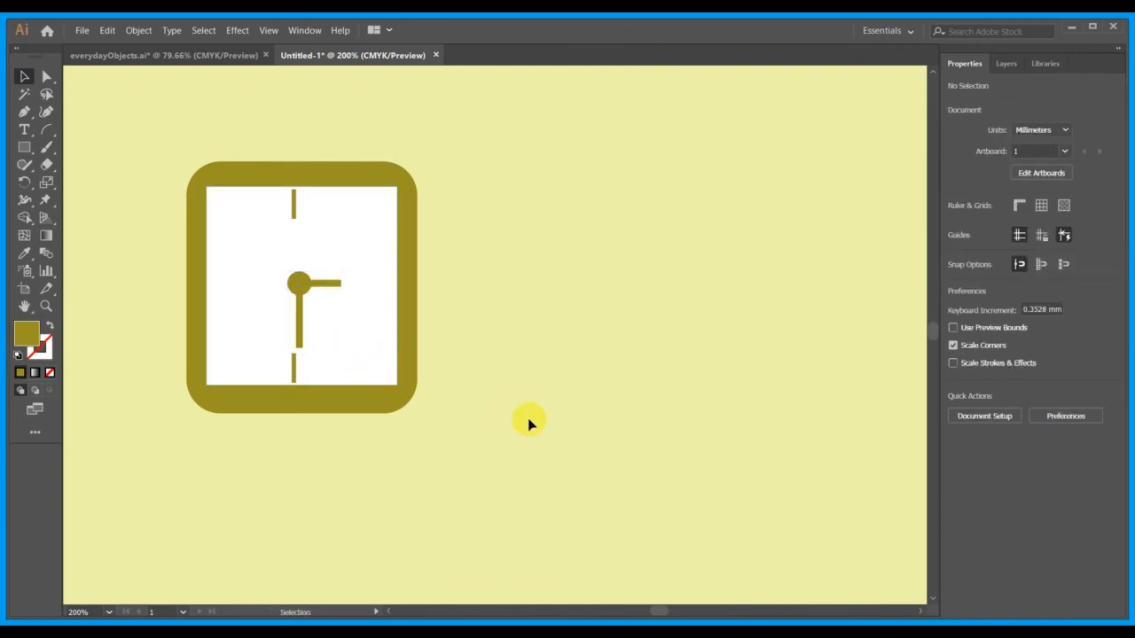
Nudge the hands group left and slightly up so that the vertical hand lines up with the two tick marks.
{"action": "left_click", "coordinate": [303, 280]}
{"action": "key", "text": "Left"}
{"action": "key", "text": "Up"}
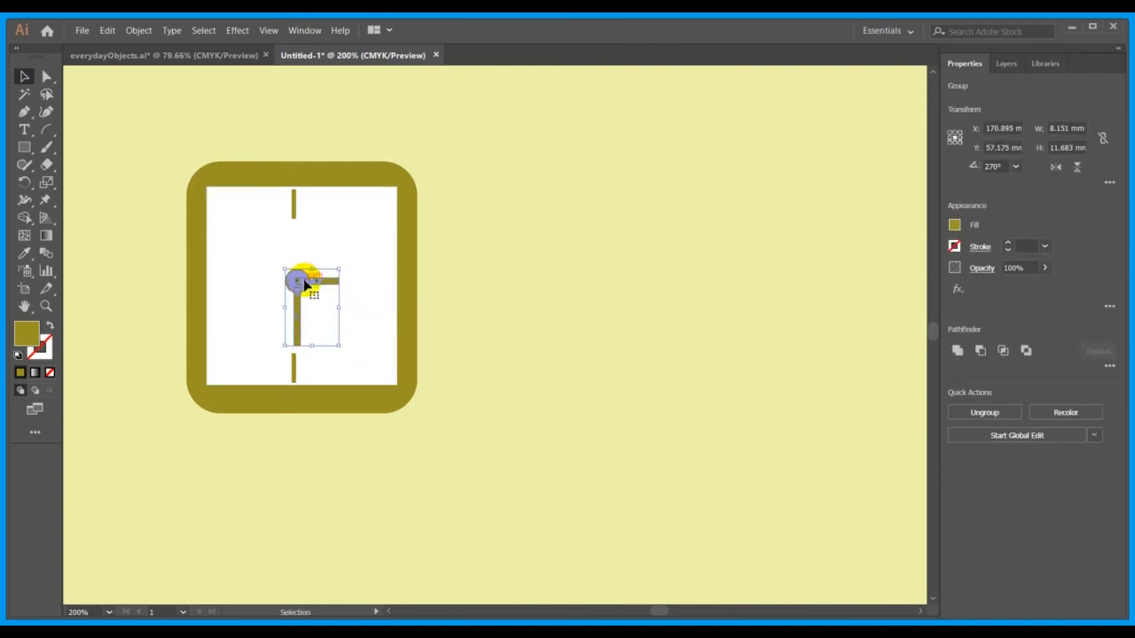
{"action": "left_click", "coordinate": [621, 325]}
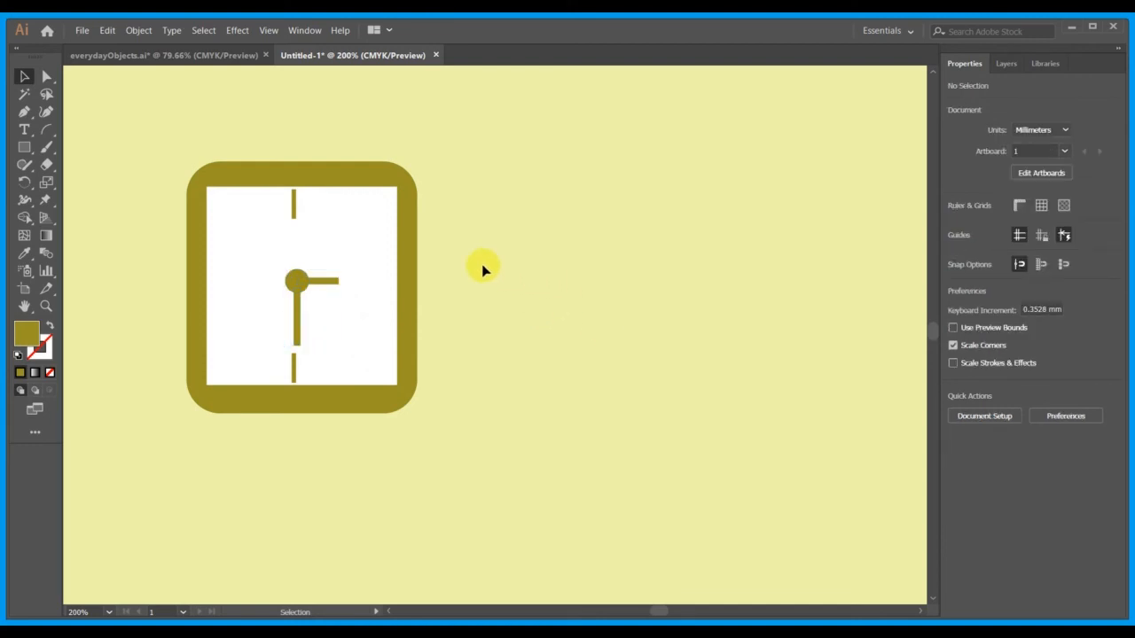
{"action": "left_click", "coordinate": [301, 284]}
{"action": "key", "text": "Left"}
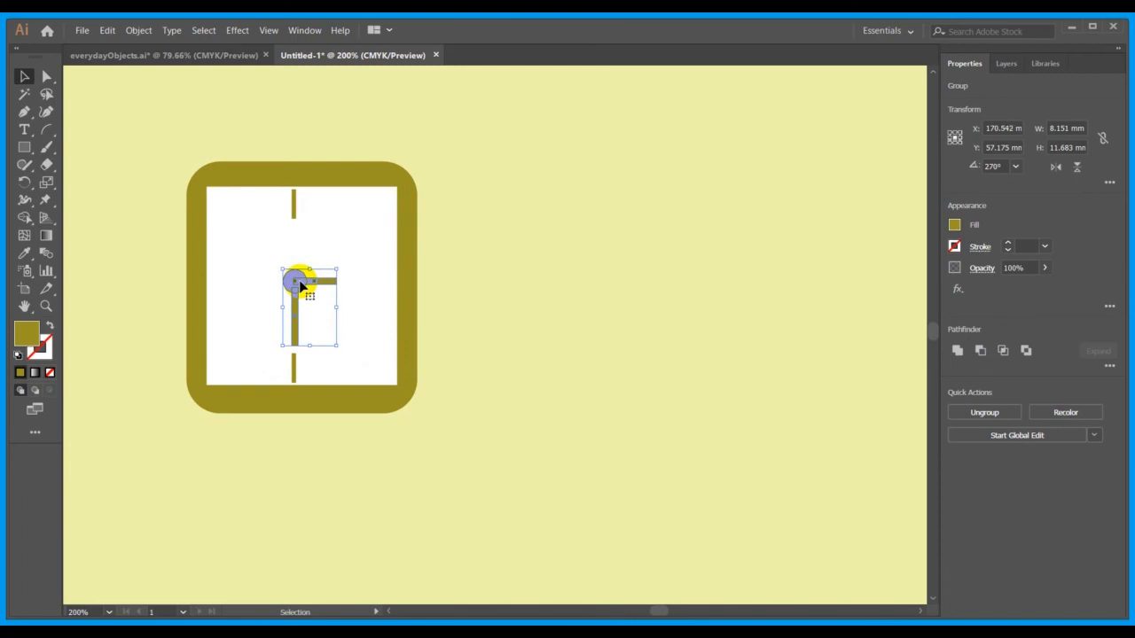
{"action": "left_click", "coordinate": [641, 329]}
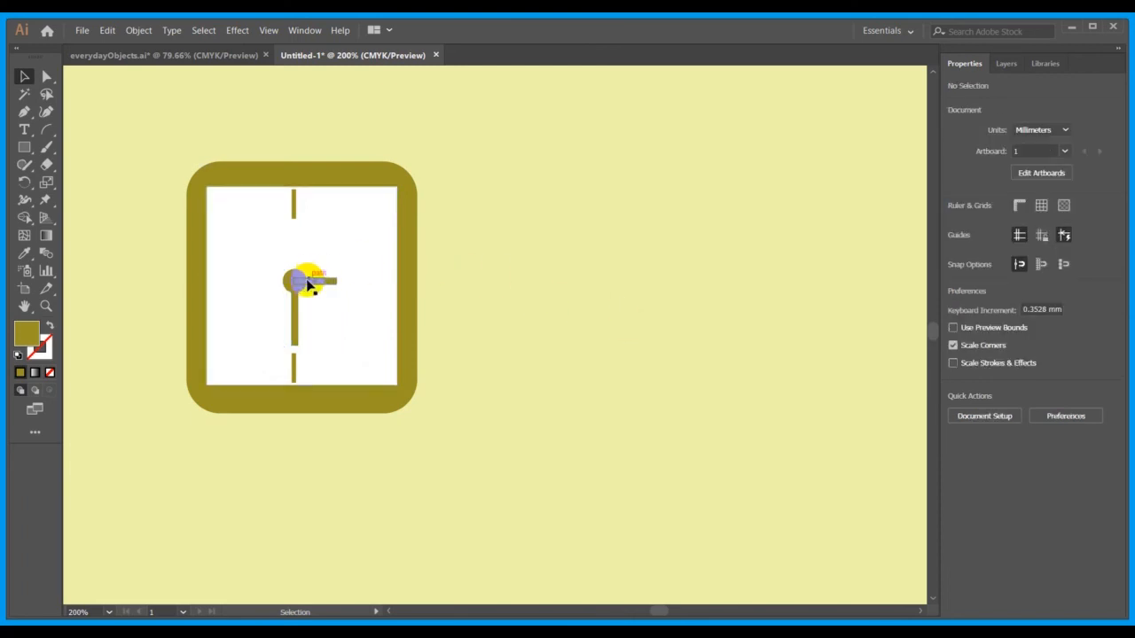
Duplicate the upper and lower tick marks together and rotate the copies to 270° for the face's left and right sides.
{"action": "left_click", "coordinate": [295, 362]}
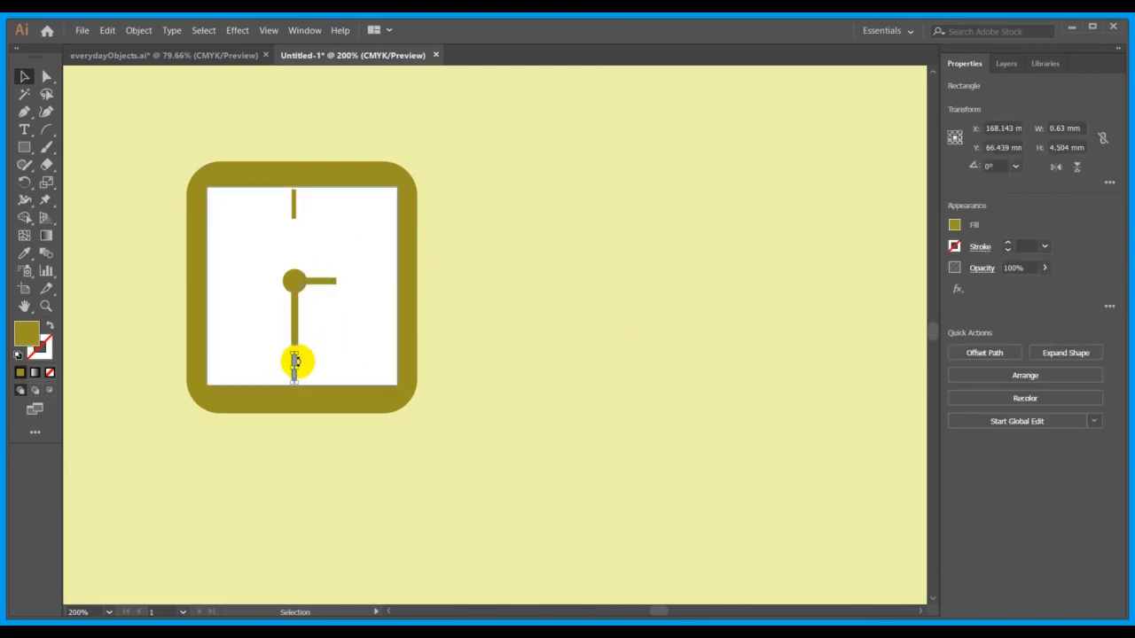
{"action": "left_click", "coordinate": [296, 207], "text": "shift"}
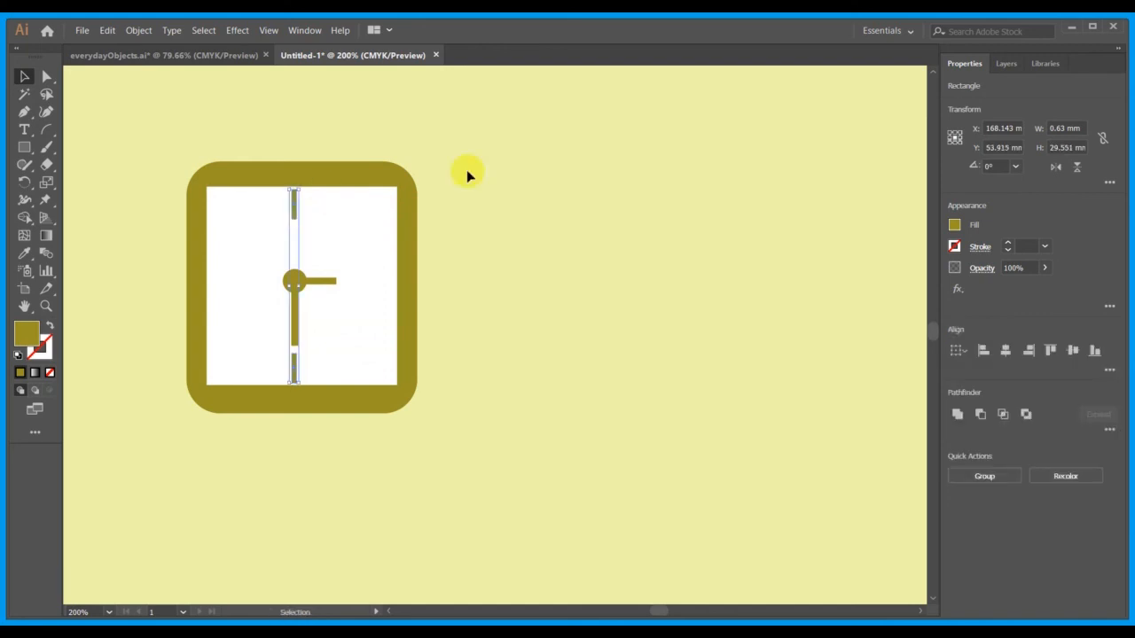
{"action": "left_click", "coordinate": [1017, 167]}
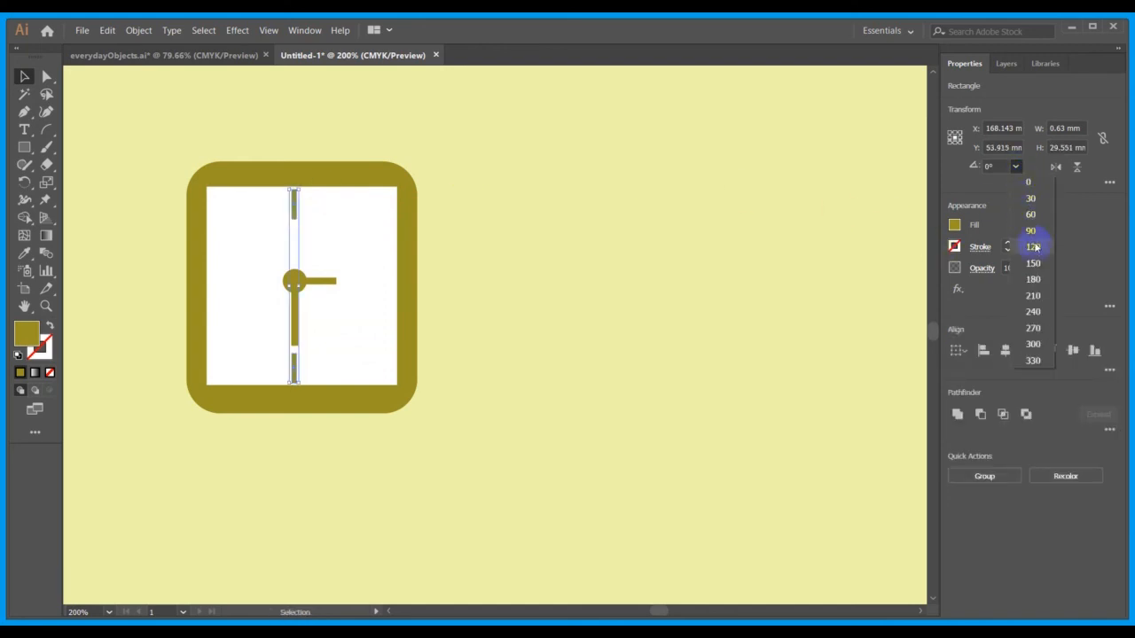
{"action": "left_click", "coordinate": [1042, 328]}
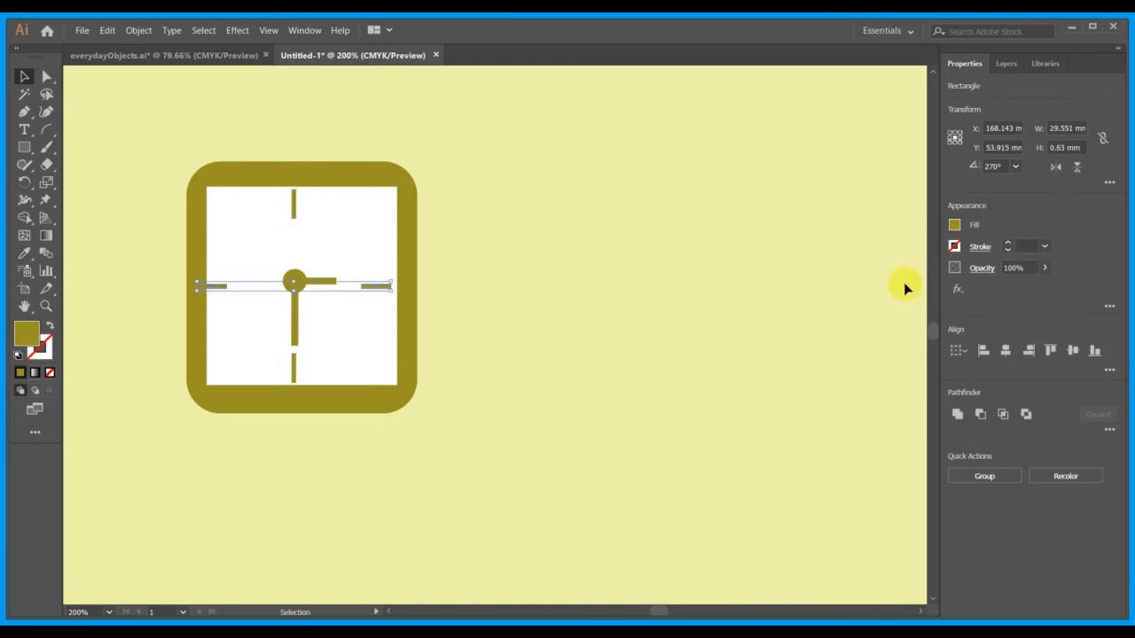
{"action": "left_click", "coordinate": [706, 266]}
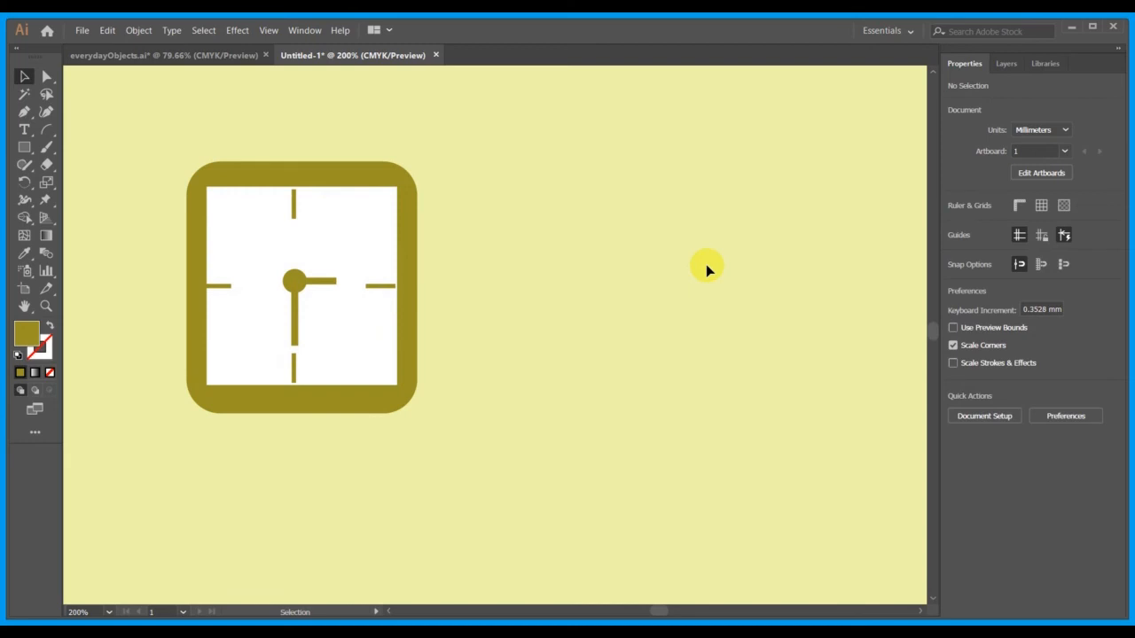
{"action": "left_click", "coordinate": [384, 284]}
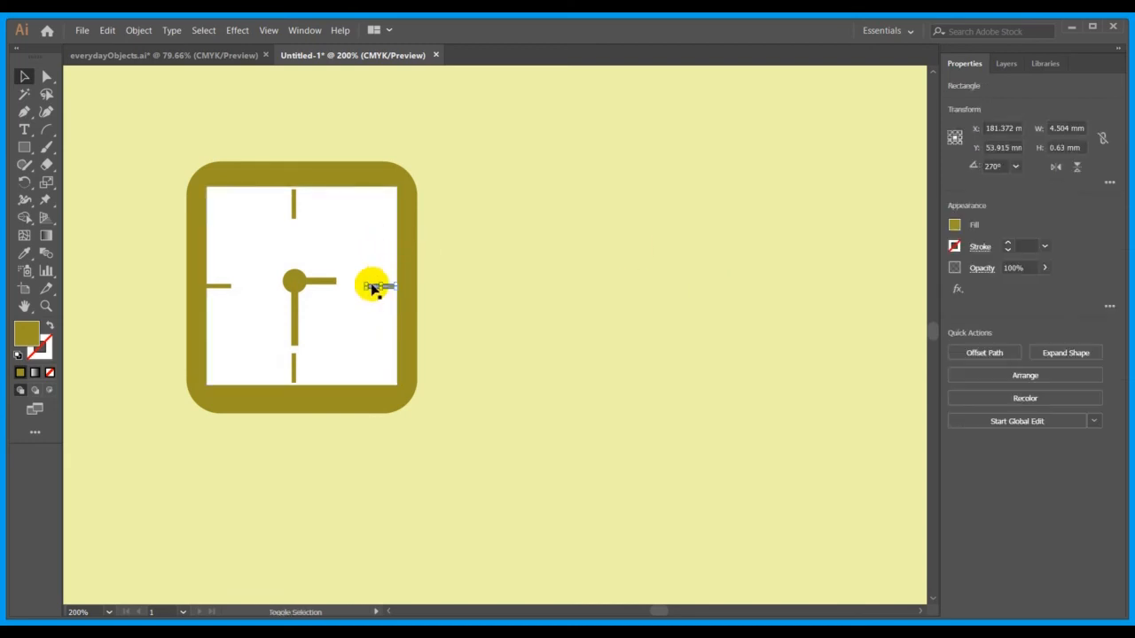
{"action": "left_click", "coordinate": [215, 286], "text": "shift"}
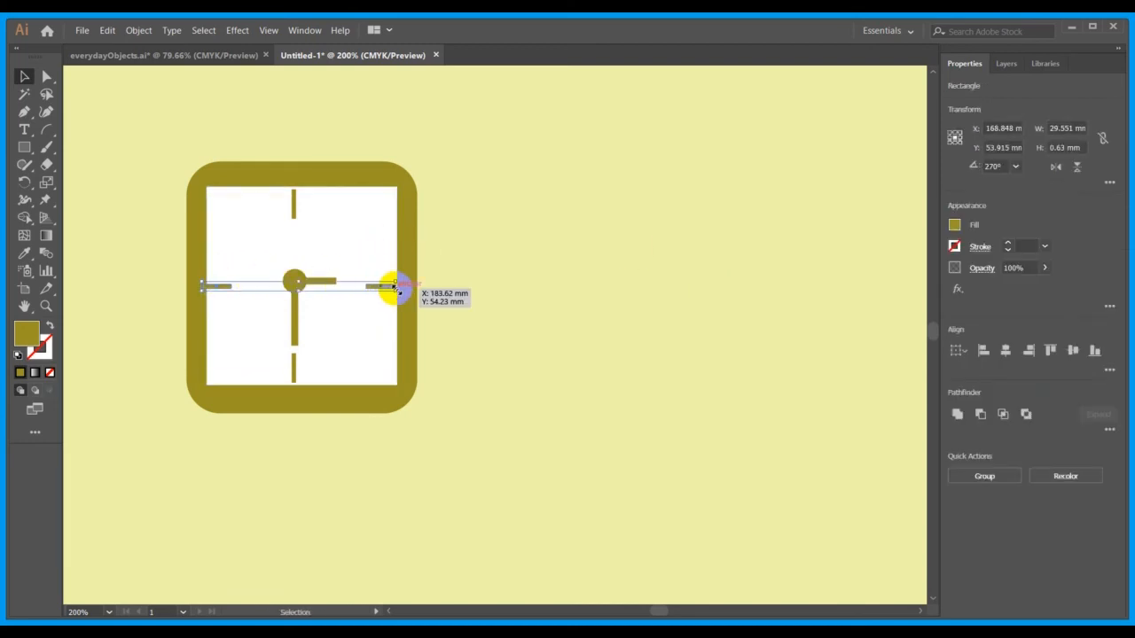
{"action": "left_click_drag", "start_coordinate": [397, 288], "coordinate": [395, 289]}
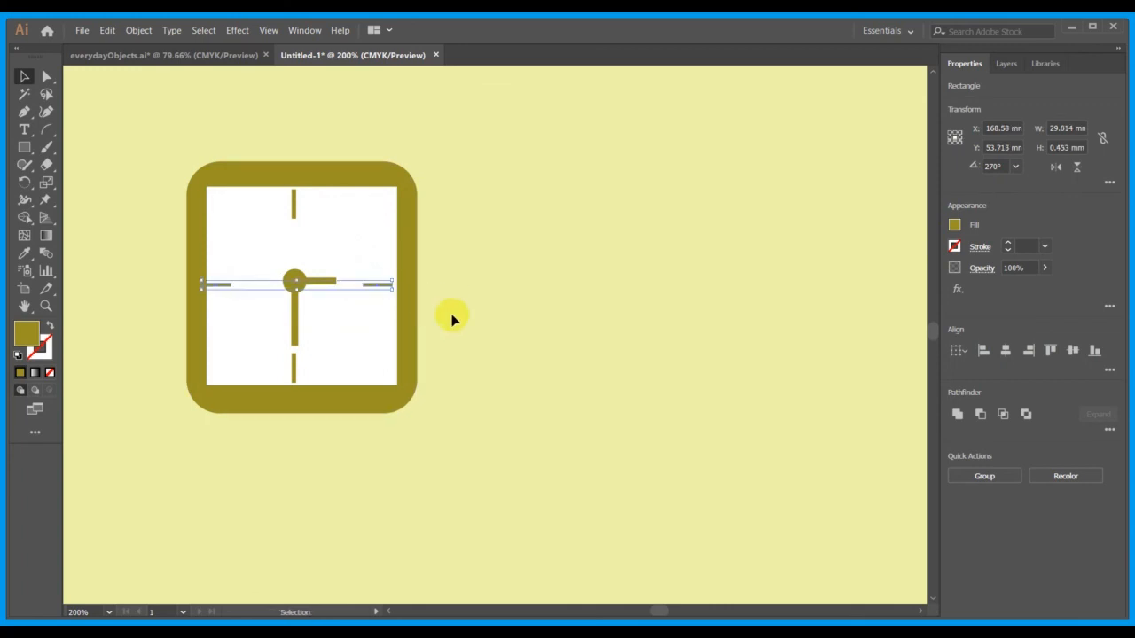
{"action": "left_click", "coordinate": [451, 316]}
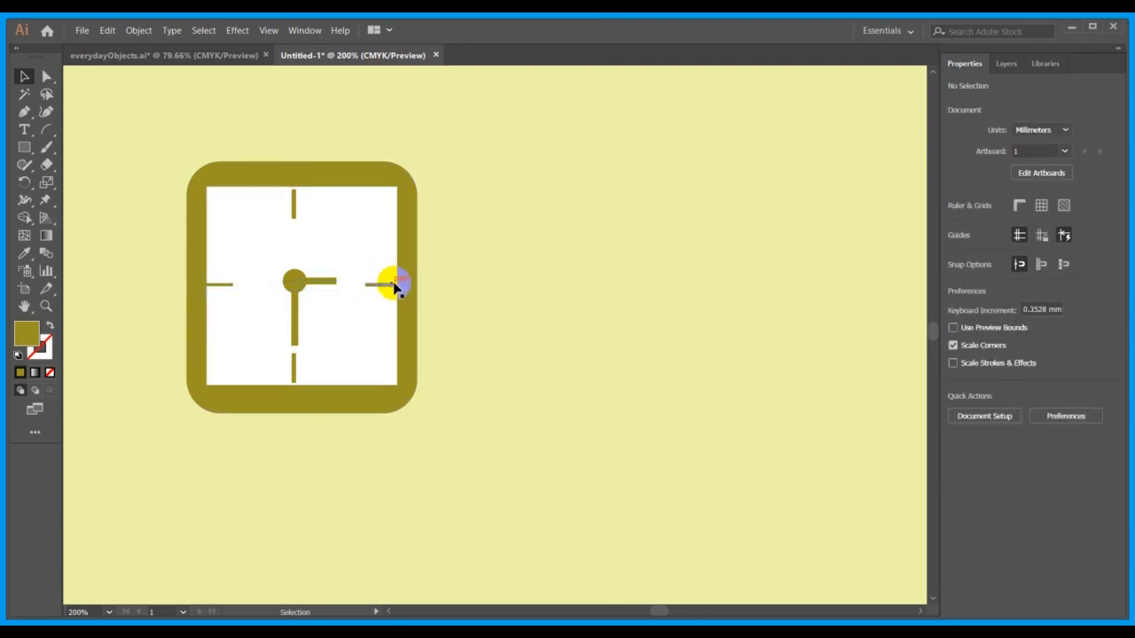
{"action": "key", "text": "a"}
{"action": "key", "text": "ctrl+z"}
{"action": "key", "text": "ctrl+z"}
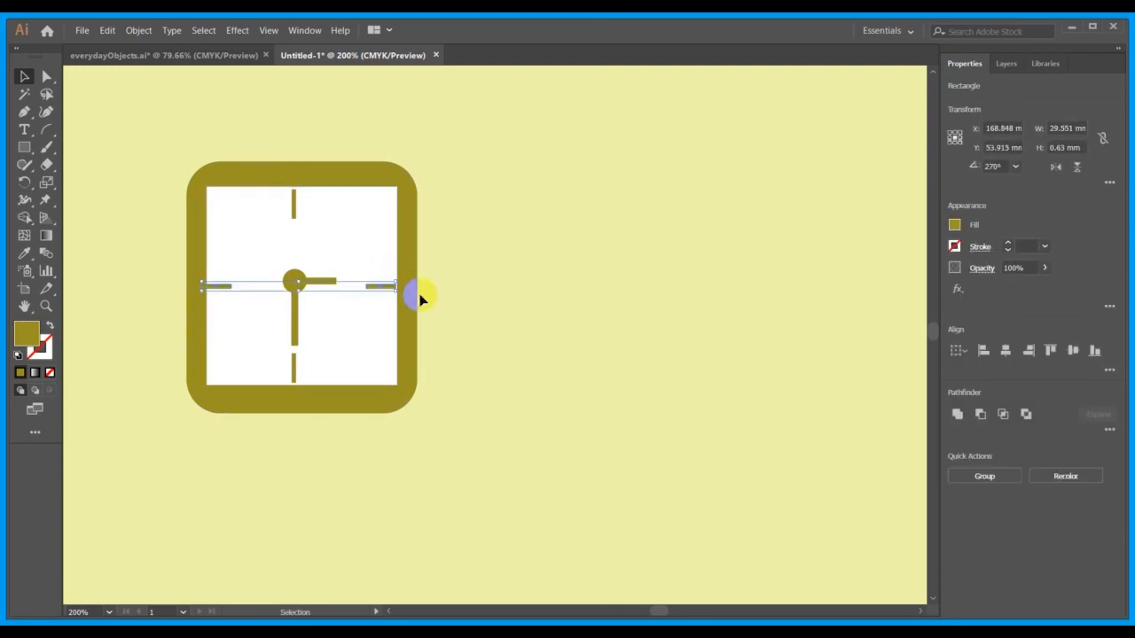
Nudge the tick mark on the face's left side right to X 157.383 mm, clear of the frame's inner edge.
{"action": "left_click", "coordinate": [528, 375]}
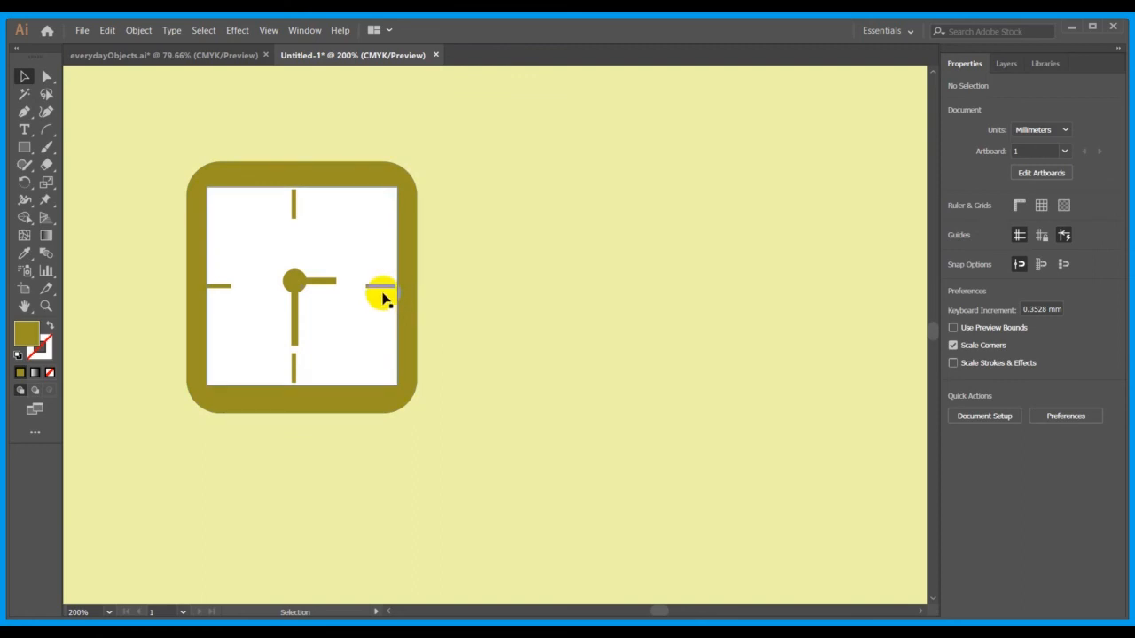
{"action": "left_click", "coordinate": [382, 288]}
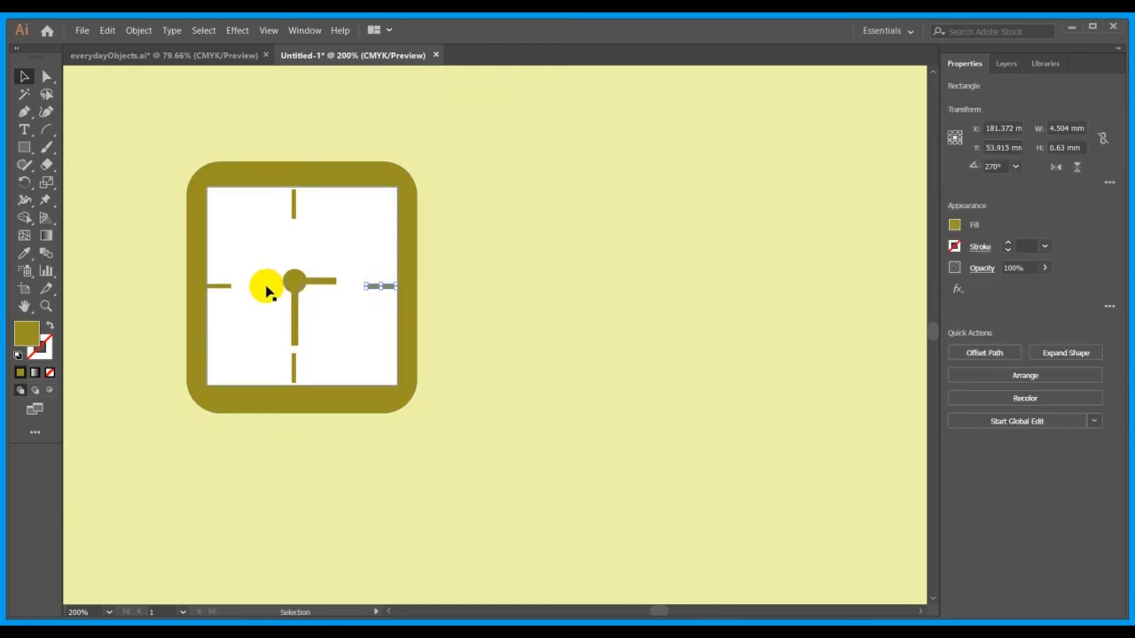
{"action": "left_click", "coordinate": [216, 287]}
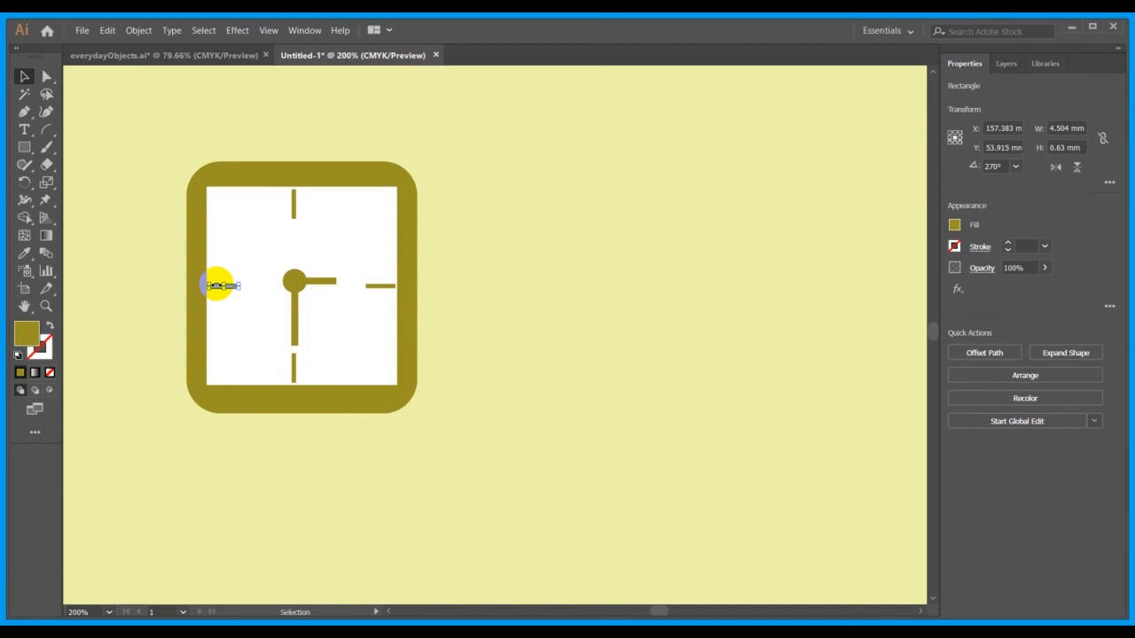
{"action": "left_click", "coordinate": [84, 309]}
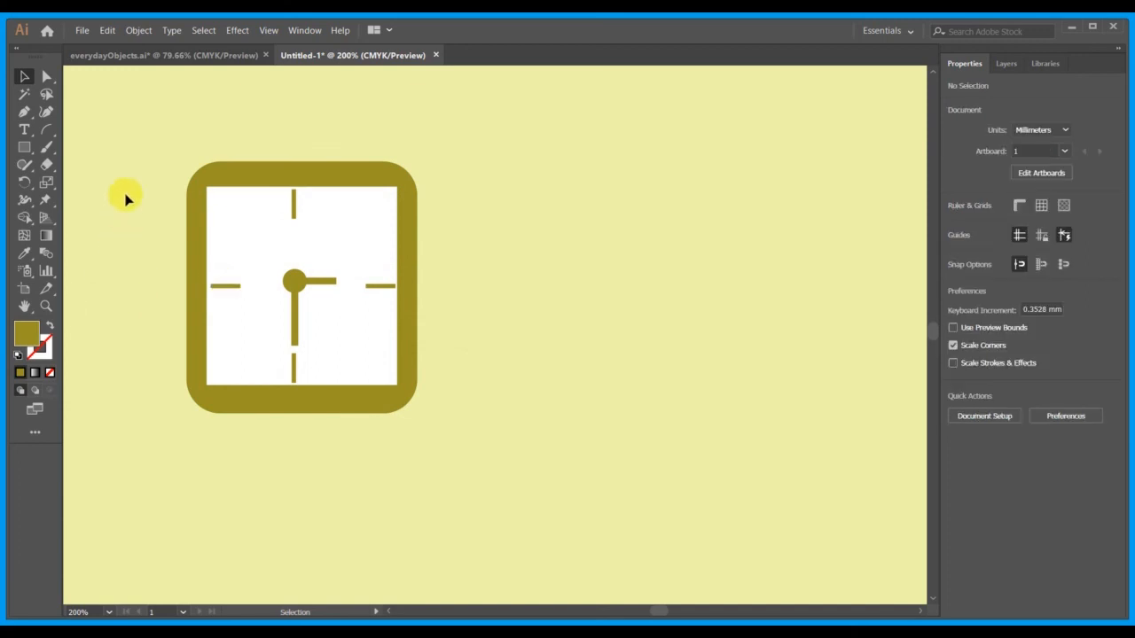
Group all the clock parts and scale the group down proportionally about its centre to about 26.7 by 29.3 mm.
{"action": "left_click_drag", "start_coordinate": [131, 130], "coordinate": [570, 547]}
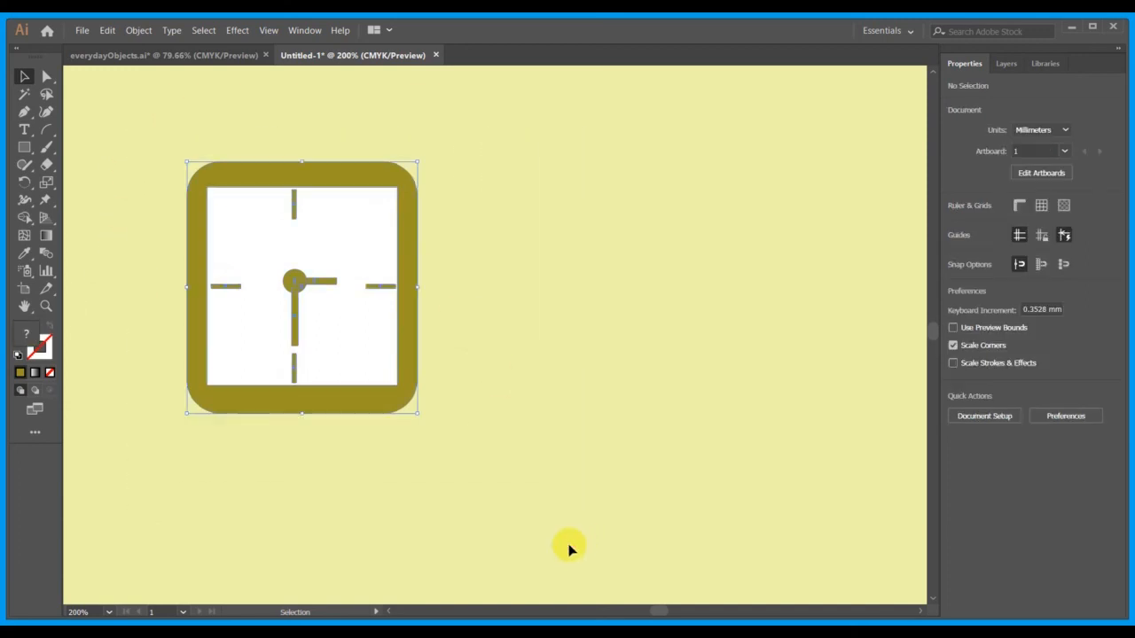
{"action": "key", "text": "ctrl+g"}
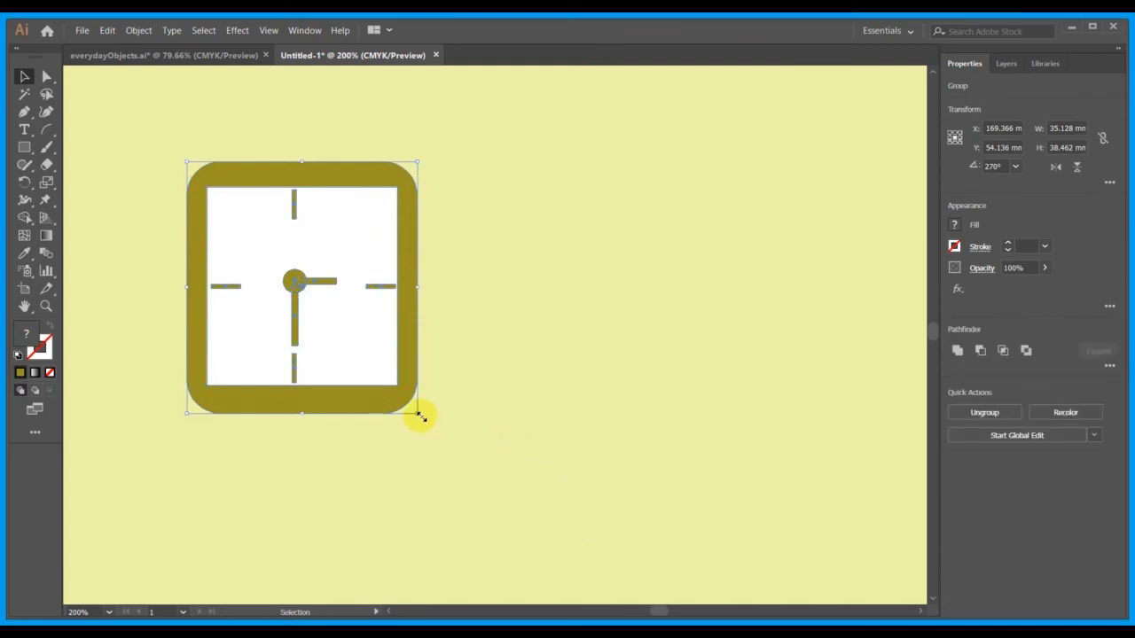
{"action": "left_click_drag", "start_coordinate": [419, 414], "coordinate": [390, 384]}
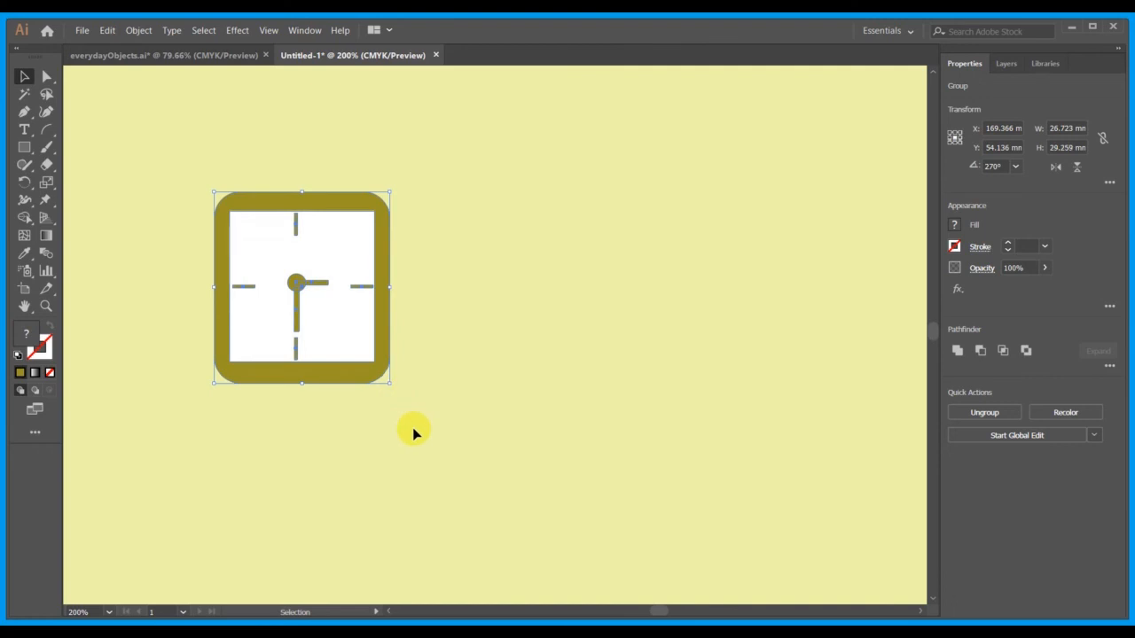
Recolour the clock's frame dark brown as in everydayObjects.ai, and shrink and move the group to about 20.7 by 22.7 mm near the lamp.
{"action": "scroll", "coordinate": [412, 427], "scroll_direction": "left", "scroll_amount": 5}
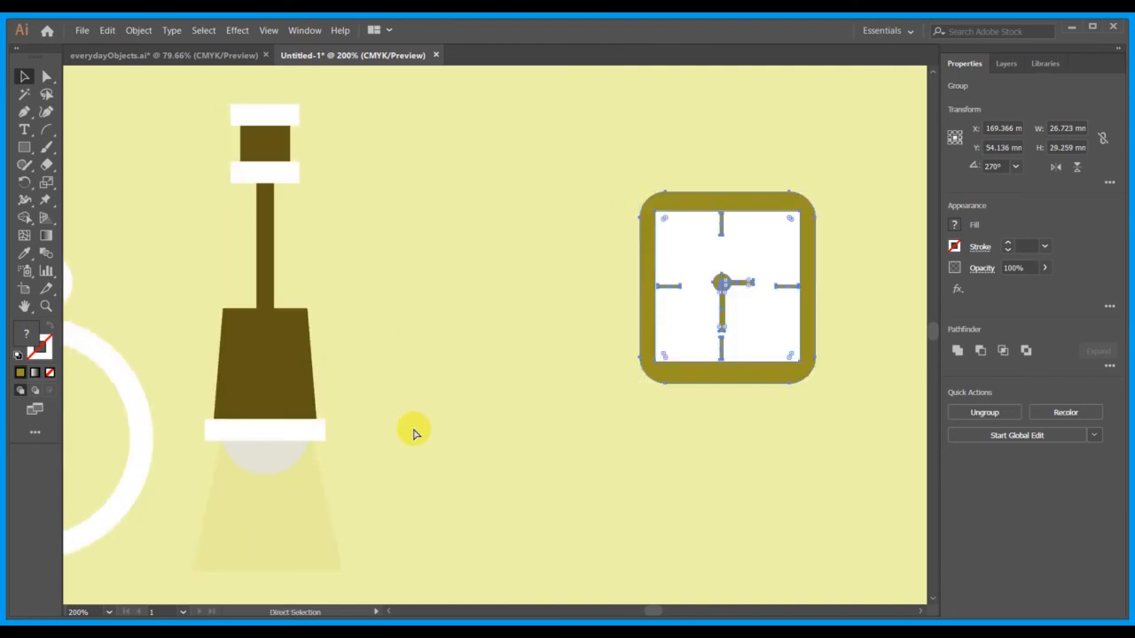
{"action": "key", "text": "ctrl+minus"}
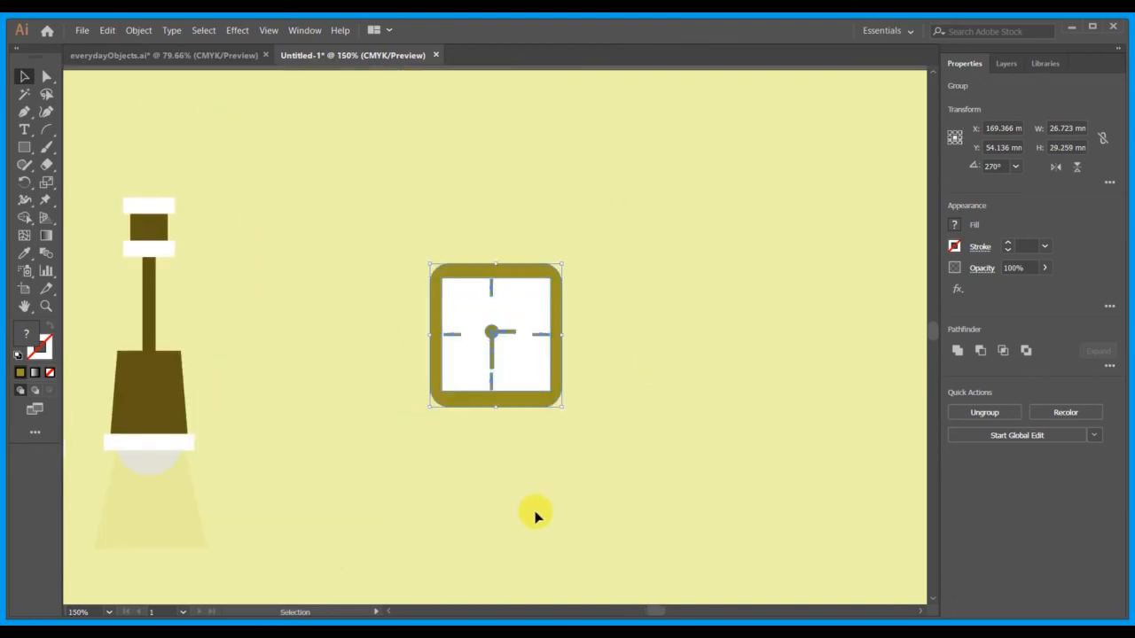
{"action": "left_click", "coordinate": [228, 53]}
{"action": "left_click", "coordinate": [315, 53]}
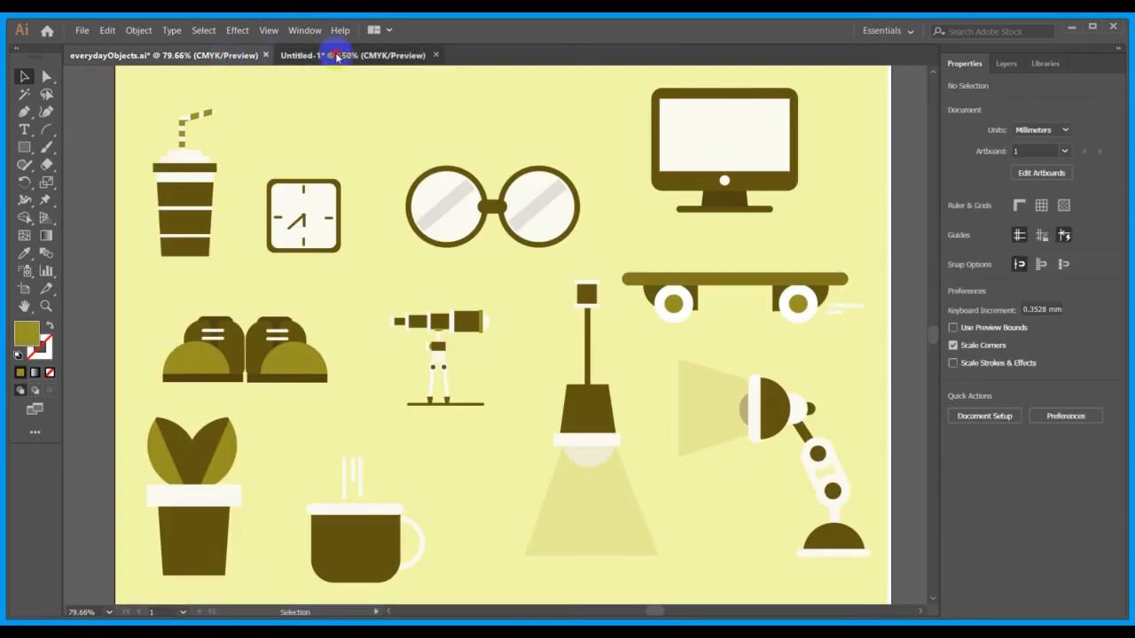
{"action": "left_click", "coordinate": [367, 114]}
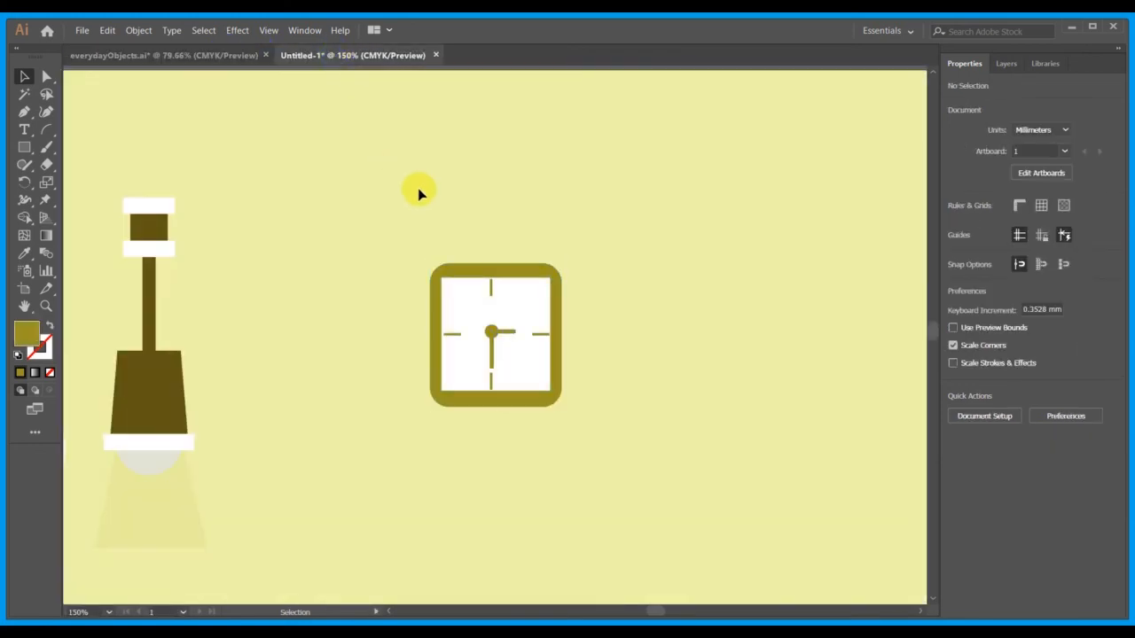
{"action": "double_click", "coordinate": [498, 274]}
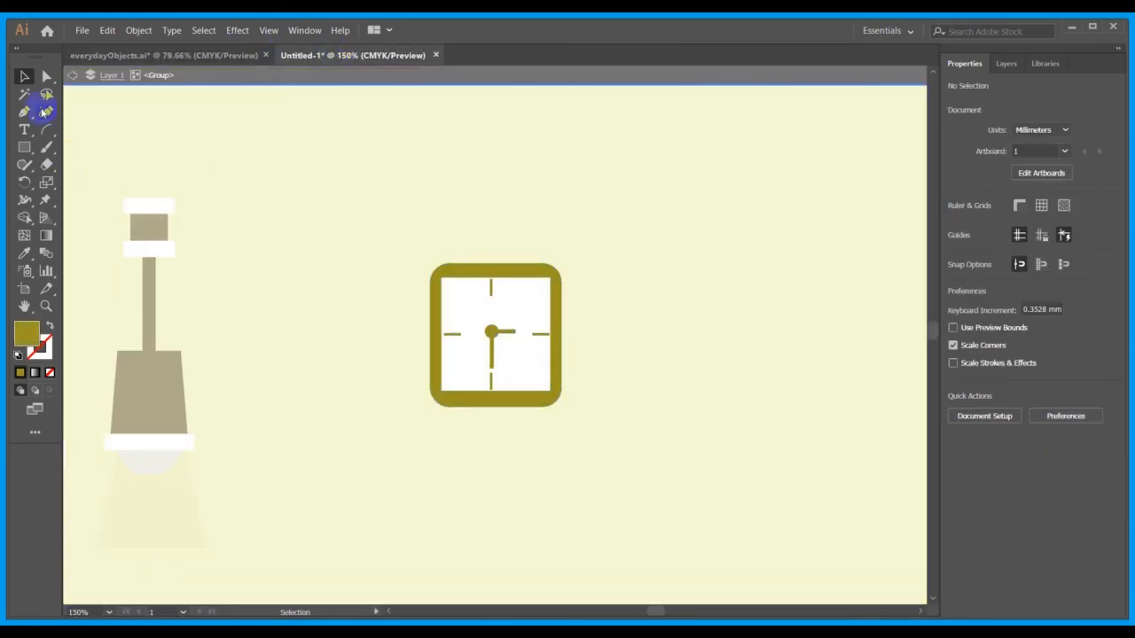
{"action": "left_click", "coordinate": [333, 266]}
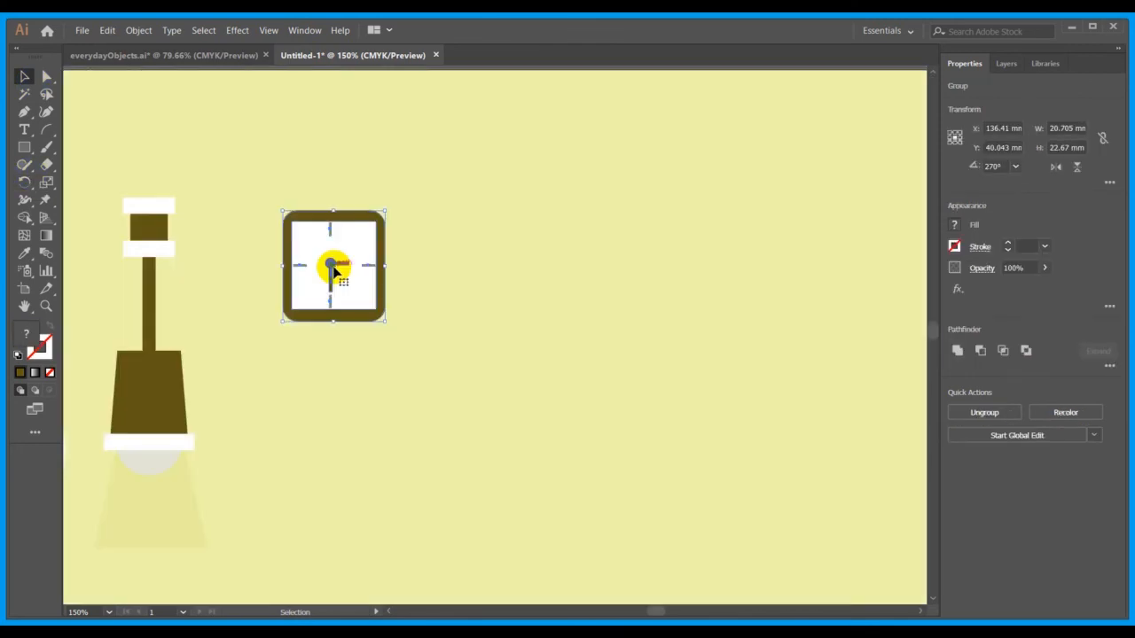
Move the clock group down and slightly left, level with the lower part of the lamp, and deselect it.
{"action": "scroll", "coordinate": [334, 272], "scroll_direction": "left", "scroll_amount": 2}
{"action": "key", "text": "ctrl+minus"}
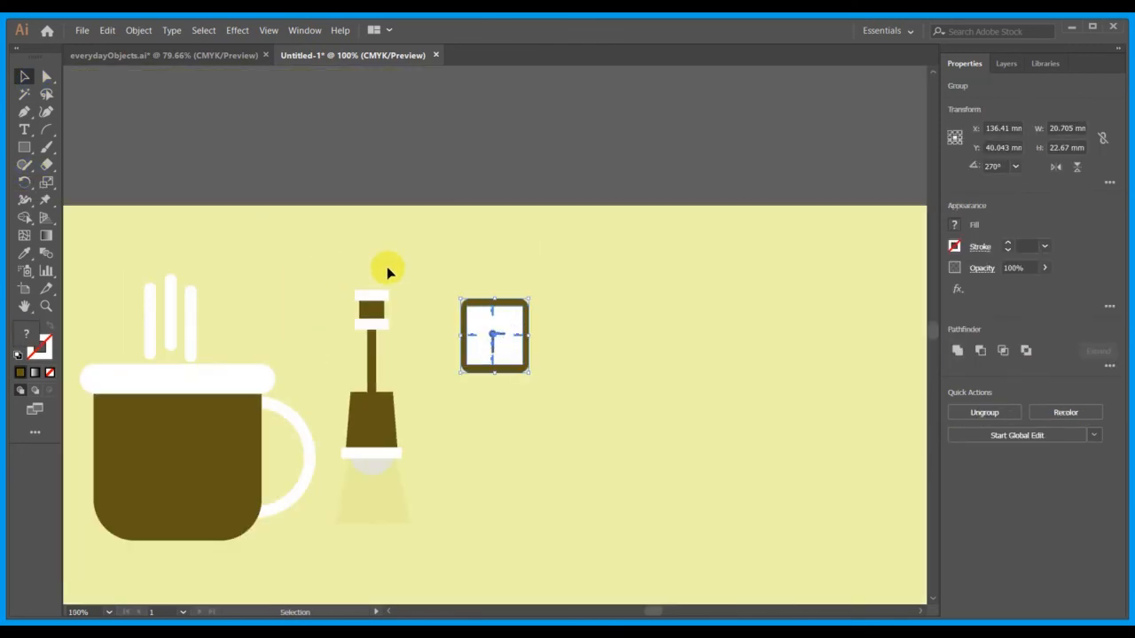
{"action": "left_click_drag", "start_coordinate": [494, 336], "coordinate": [460, 432]}
{"action": "left_click", "coordinate": [614, 479]}
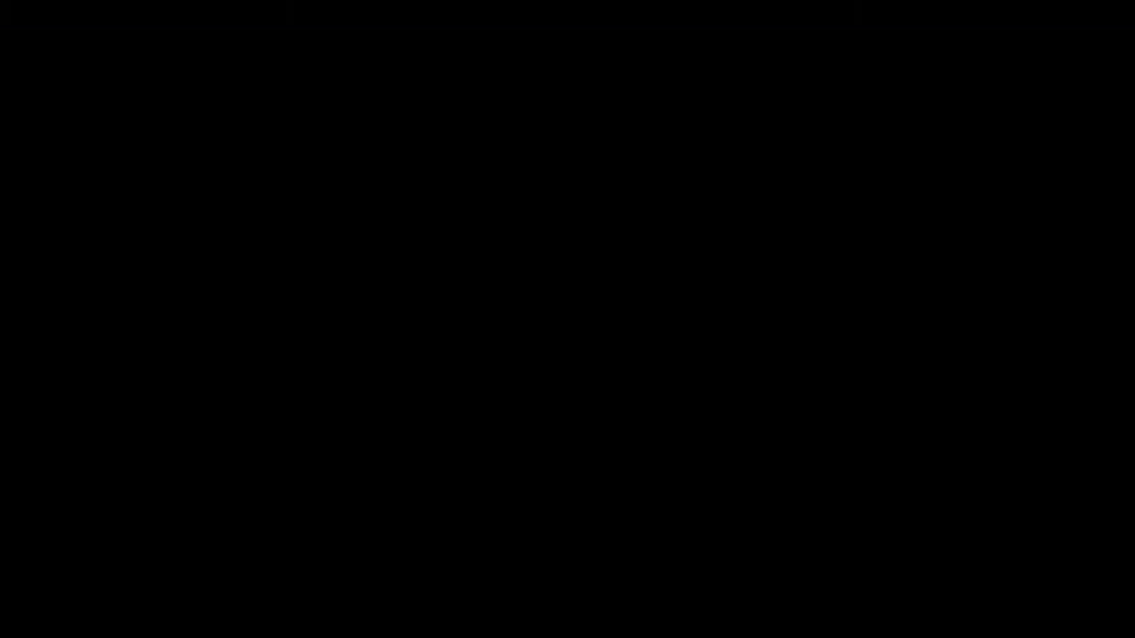